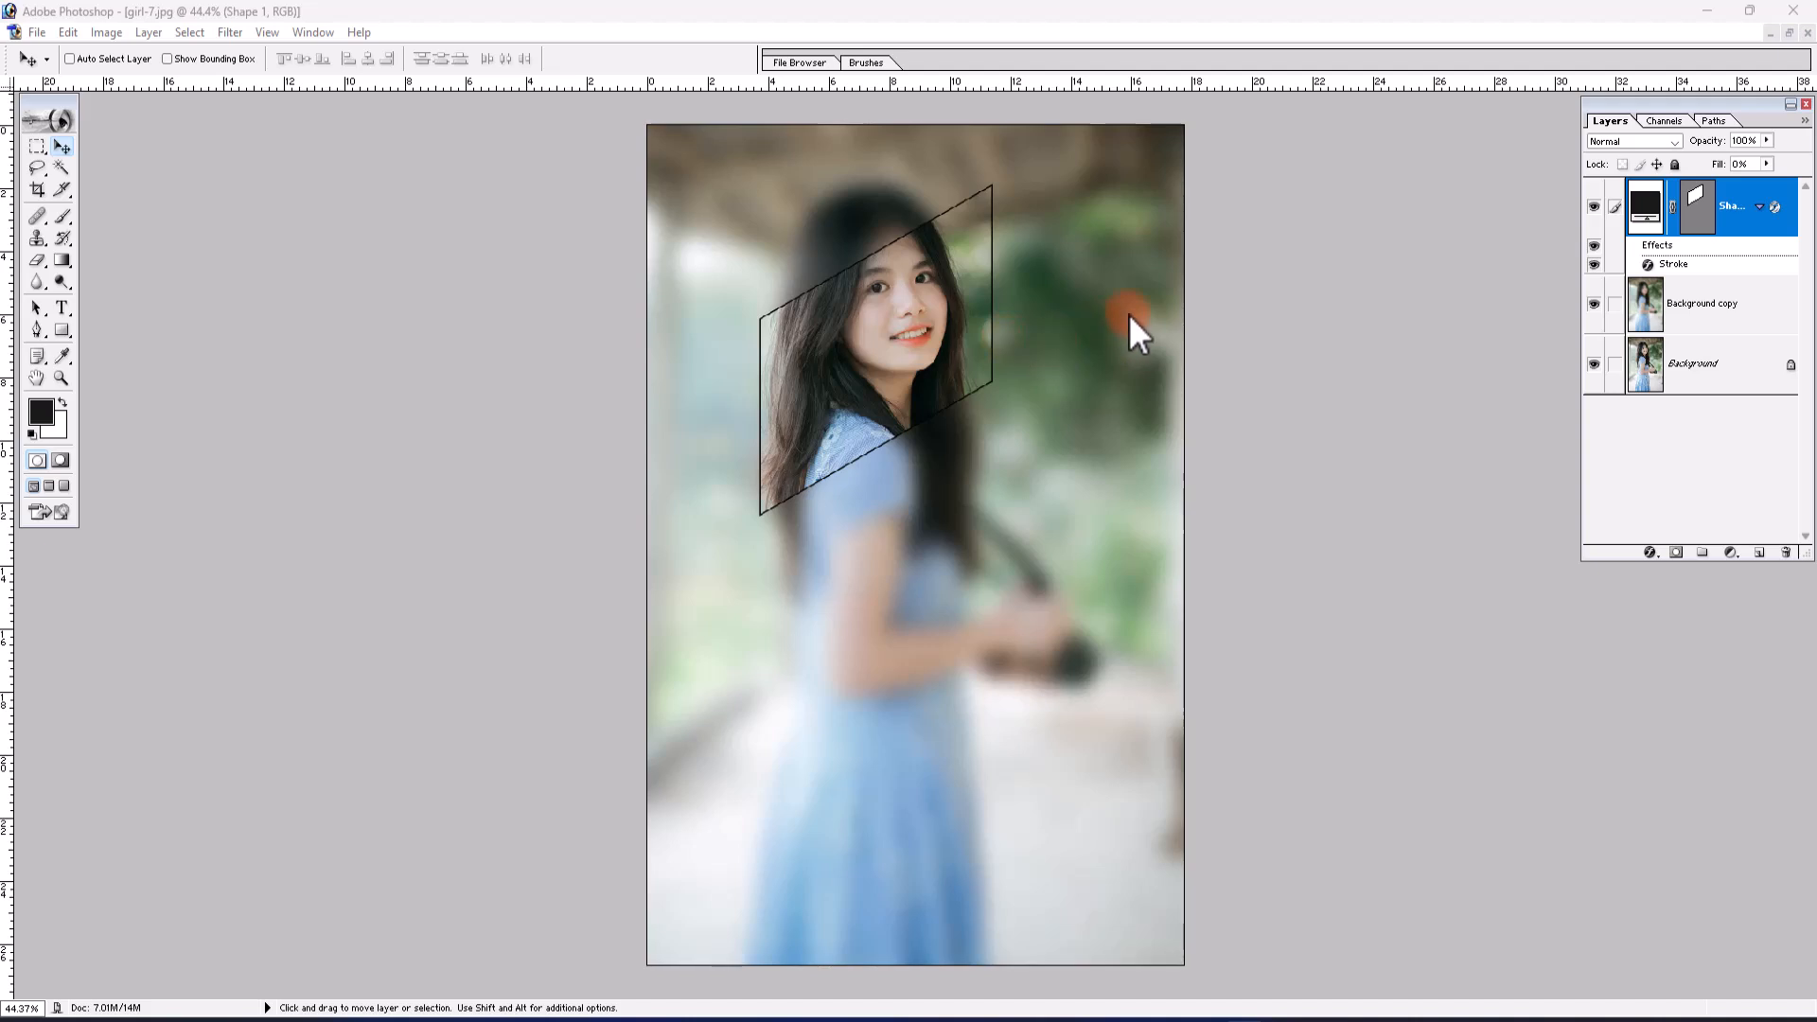
click(854, 293)
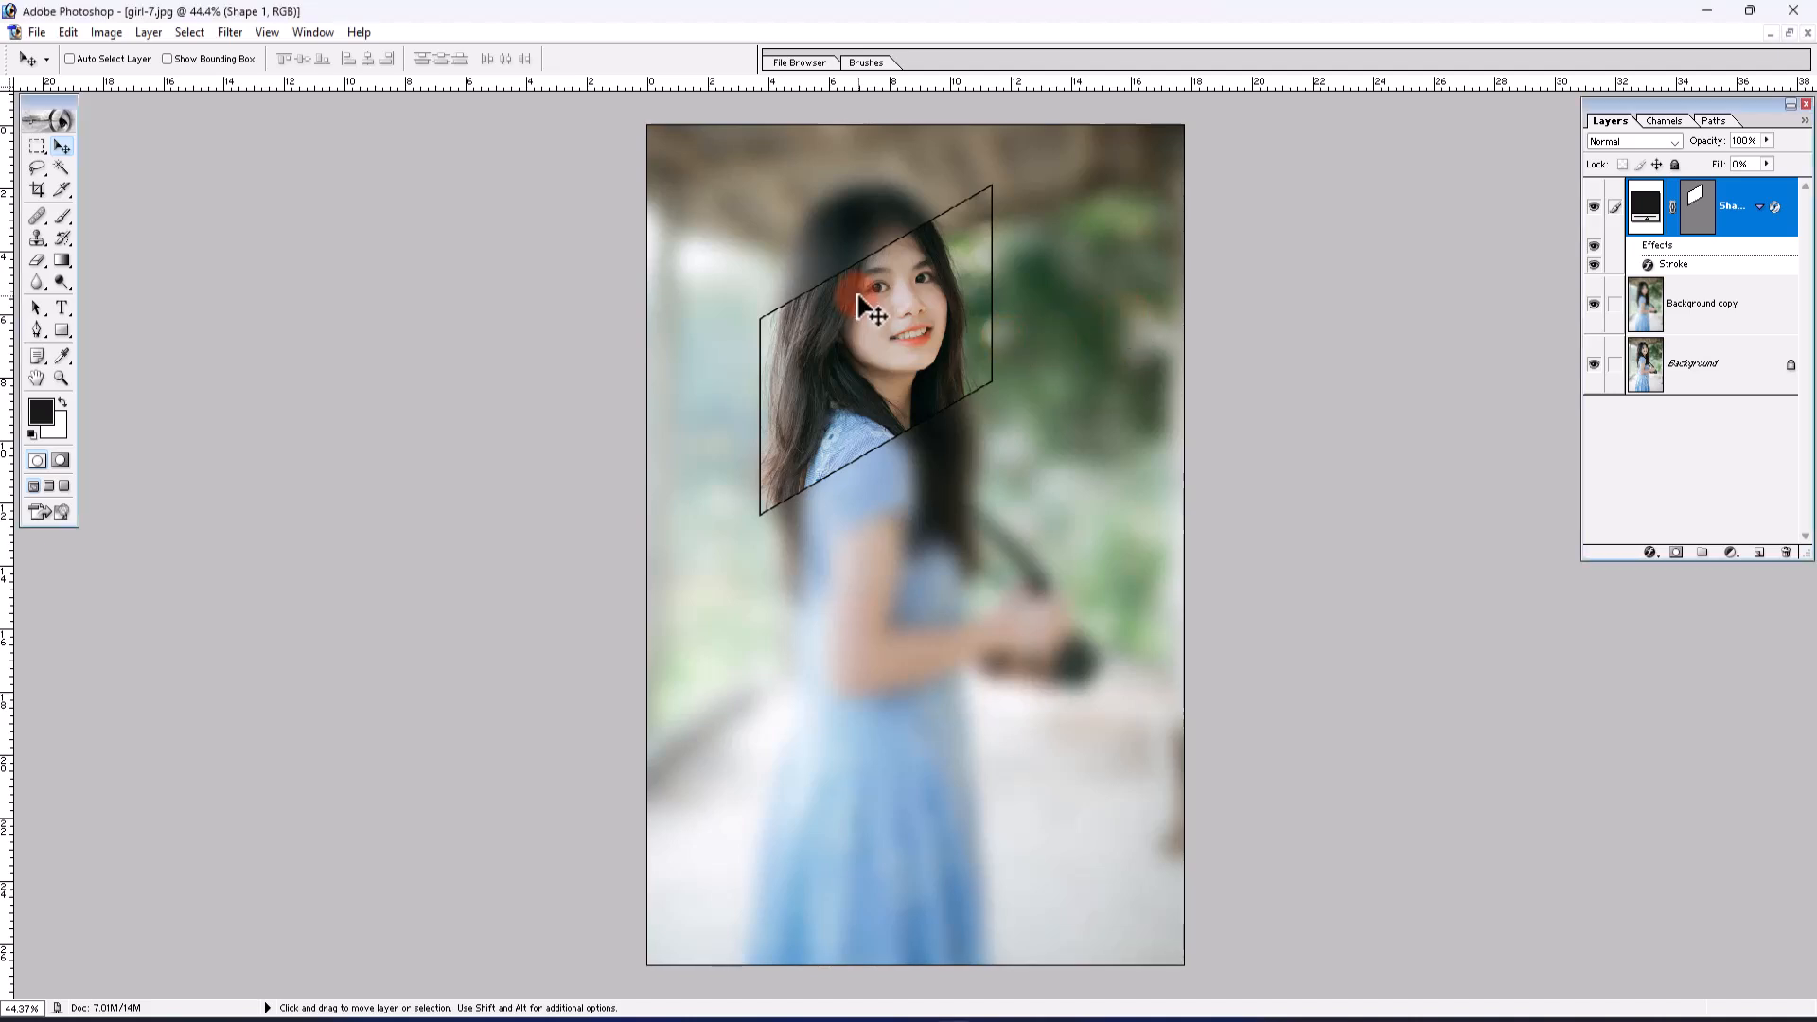
mouse_move(900, 275)
mouse_down()
mouse_move(884, 394)
mouse_move(833, 252)
mouse_move(861, 227)
mouse_move(941, 230)
mouse_move(982, 273)
mouse_move(937, 331)
mouse_move(989, 322)
mouse_move(800, 230)
mouse_move(808, 294)
mouse_move(845, 341)
mouse_move(866, 255)
mouse_move(865, 589)
mouse_move(978, 560)
mouse_move(854, 227)
mouse_move(845, 257)
mouse_up()
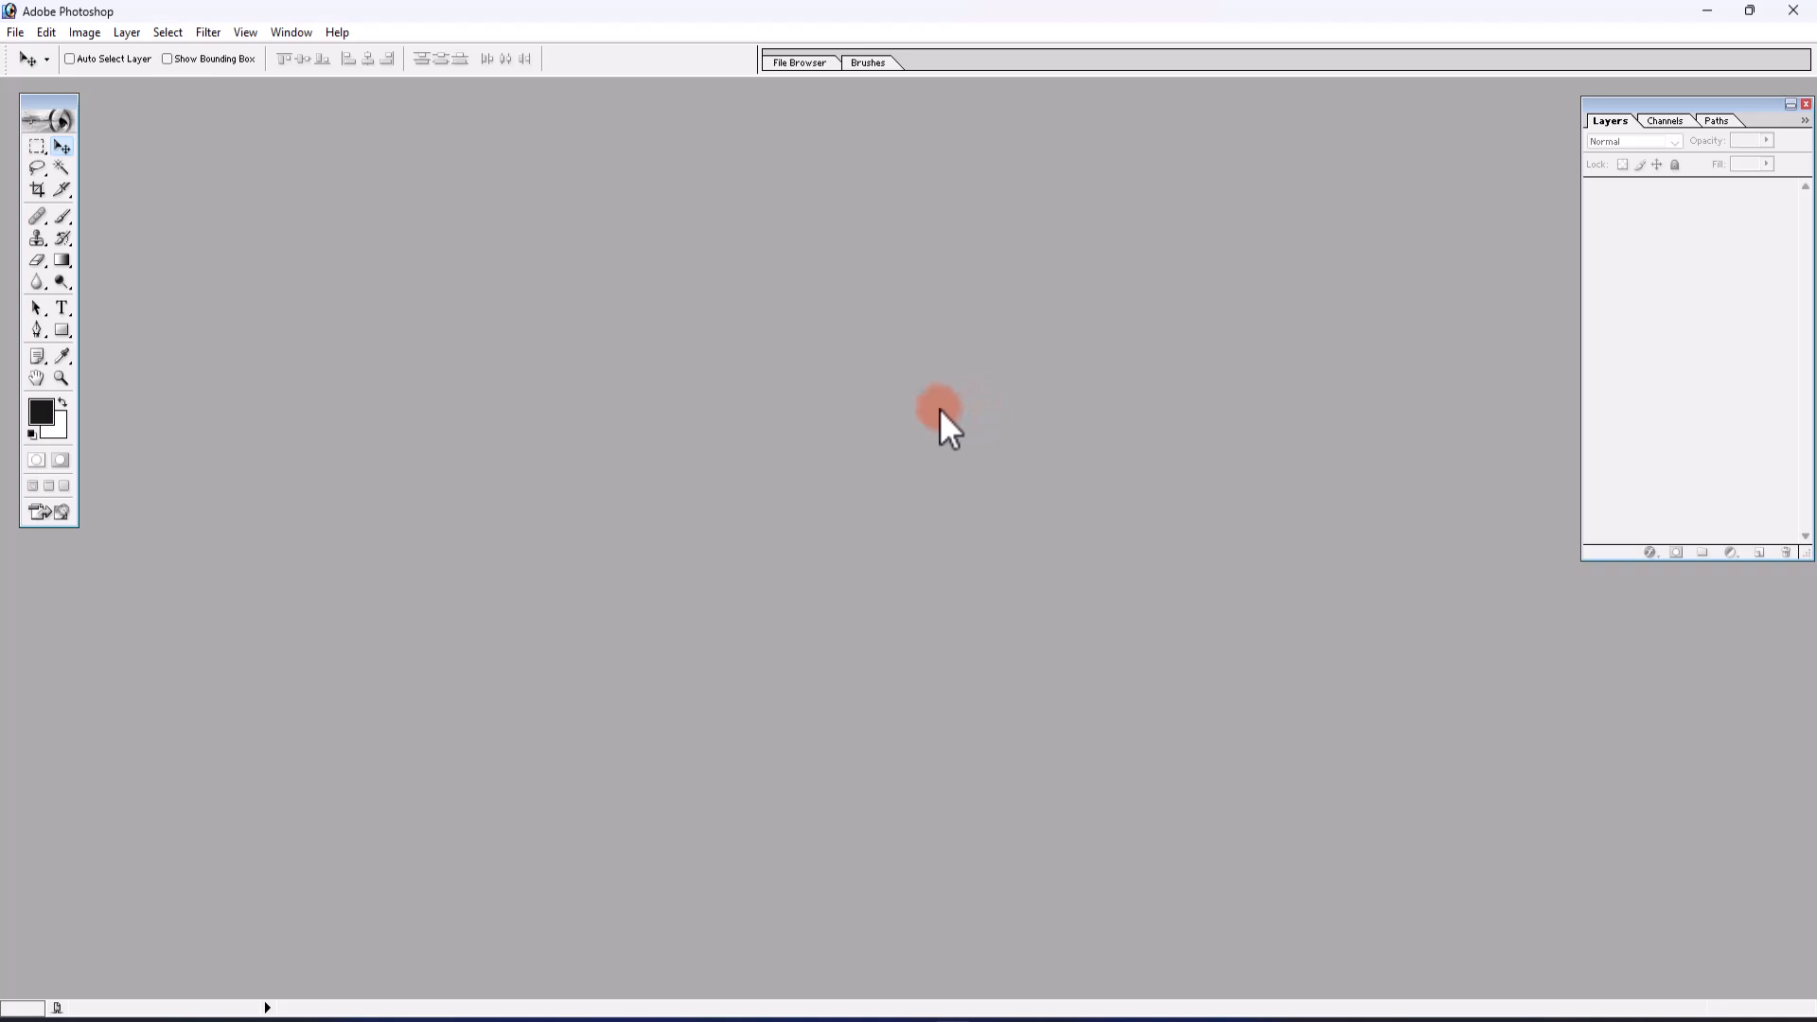
- Open the girl-7 JPG image from the Desktop and maximize its document window
click(19, 37)
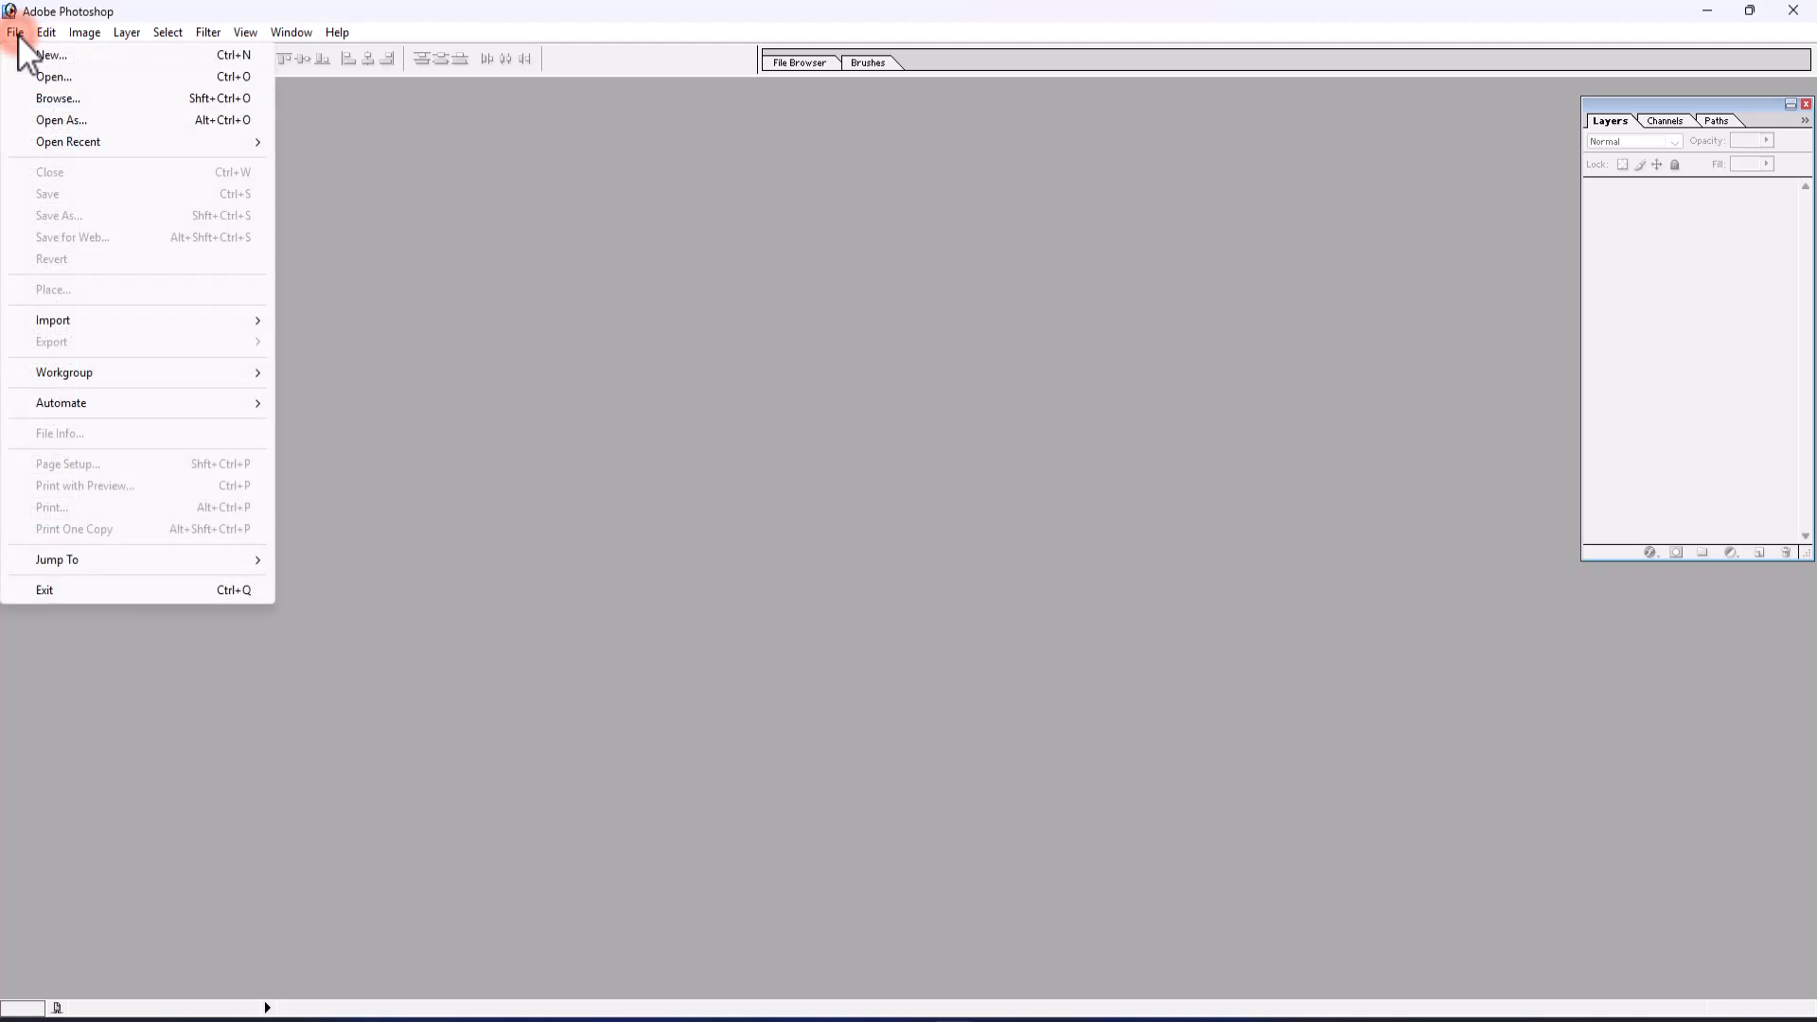
click(35, 78)
click(690, 295)
drag(1154, 313, 1152, 439)
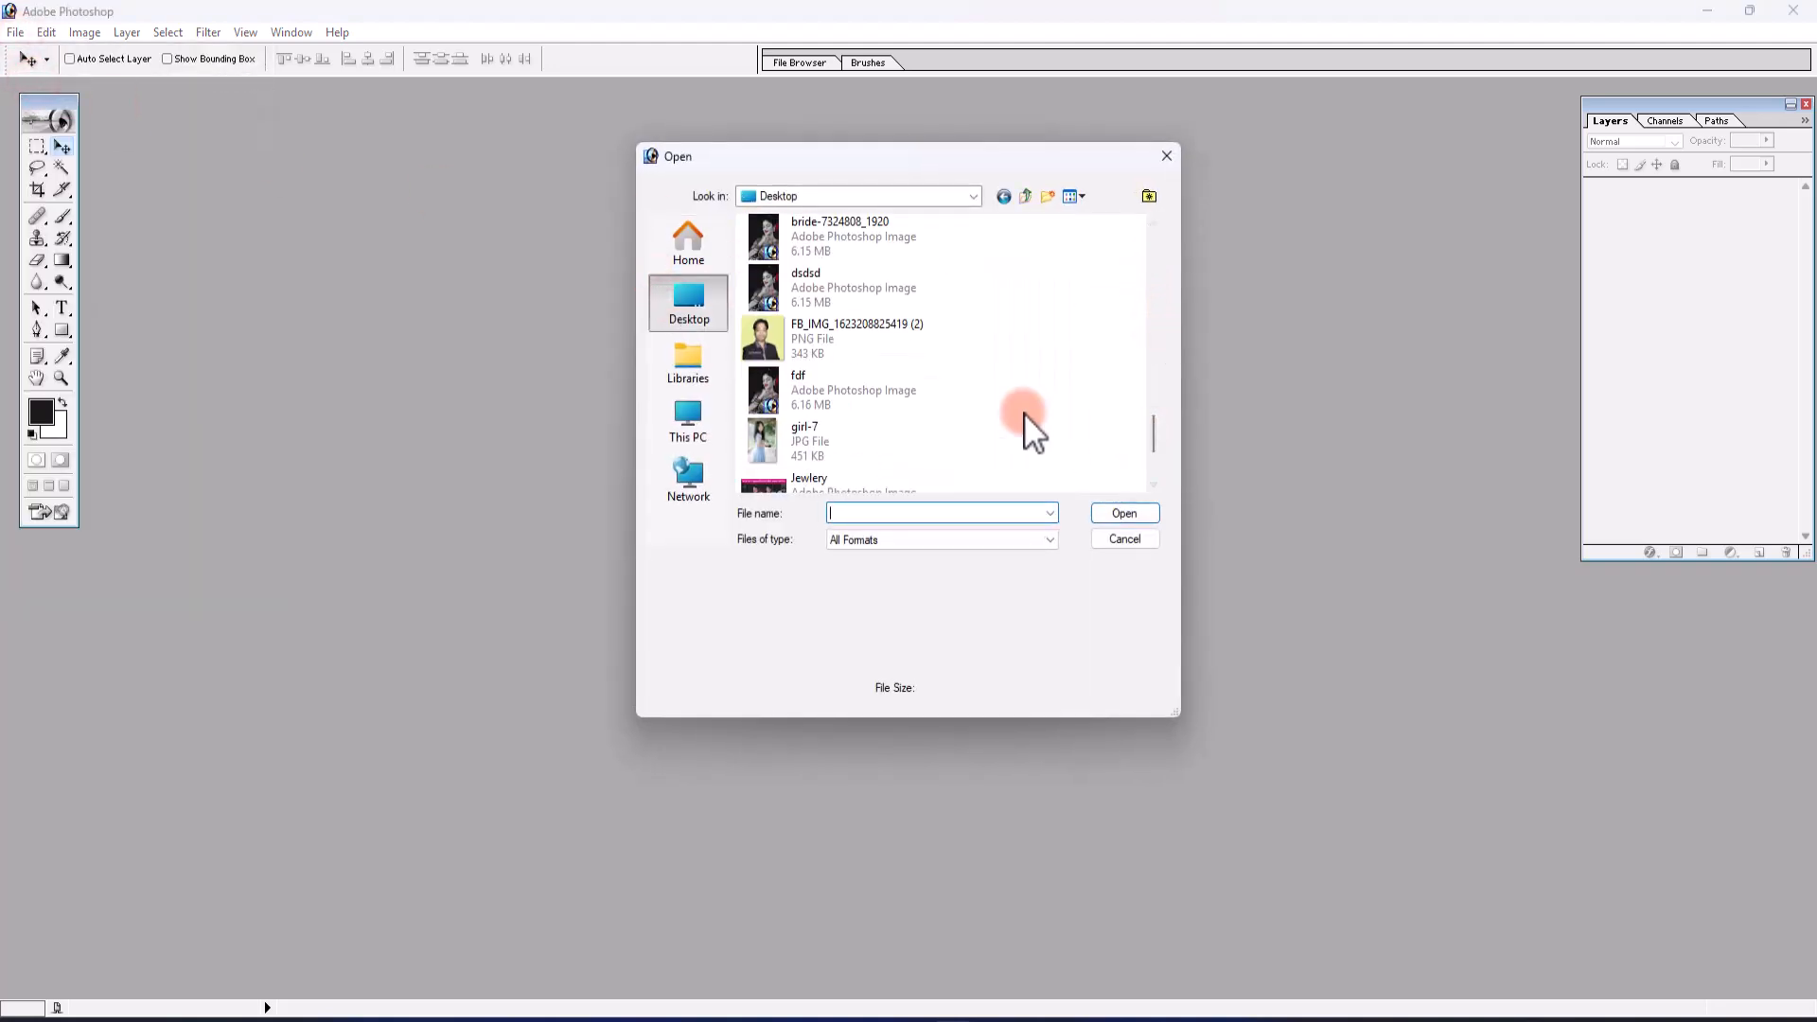
click(820, 437)
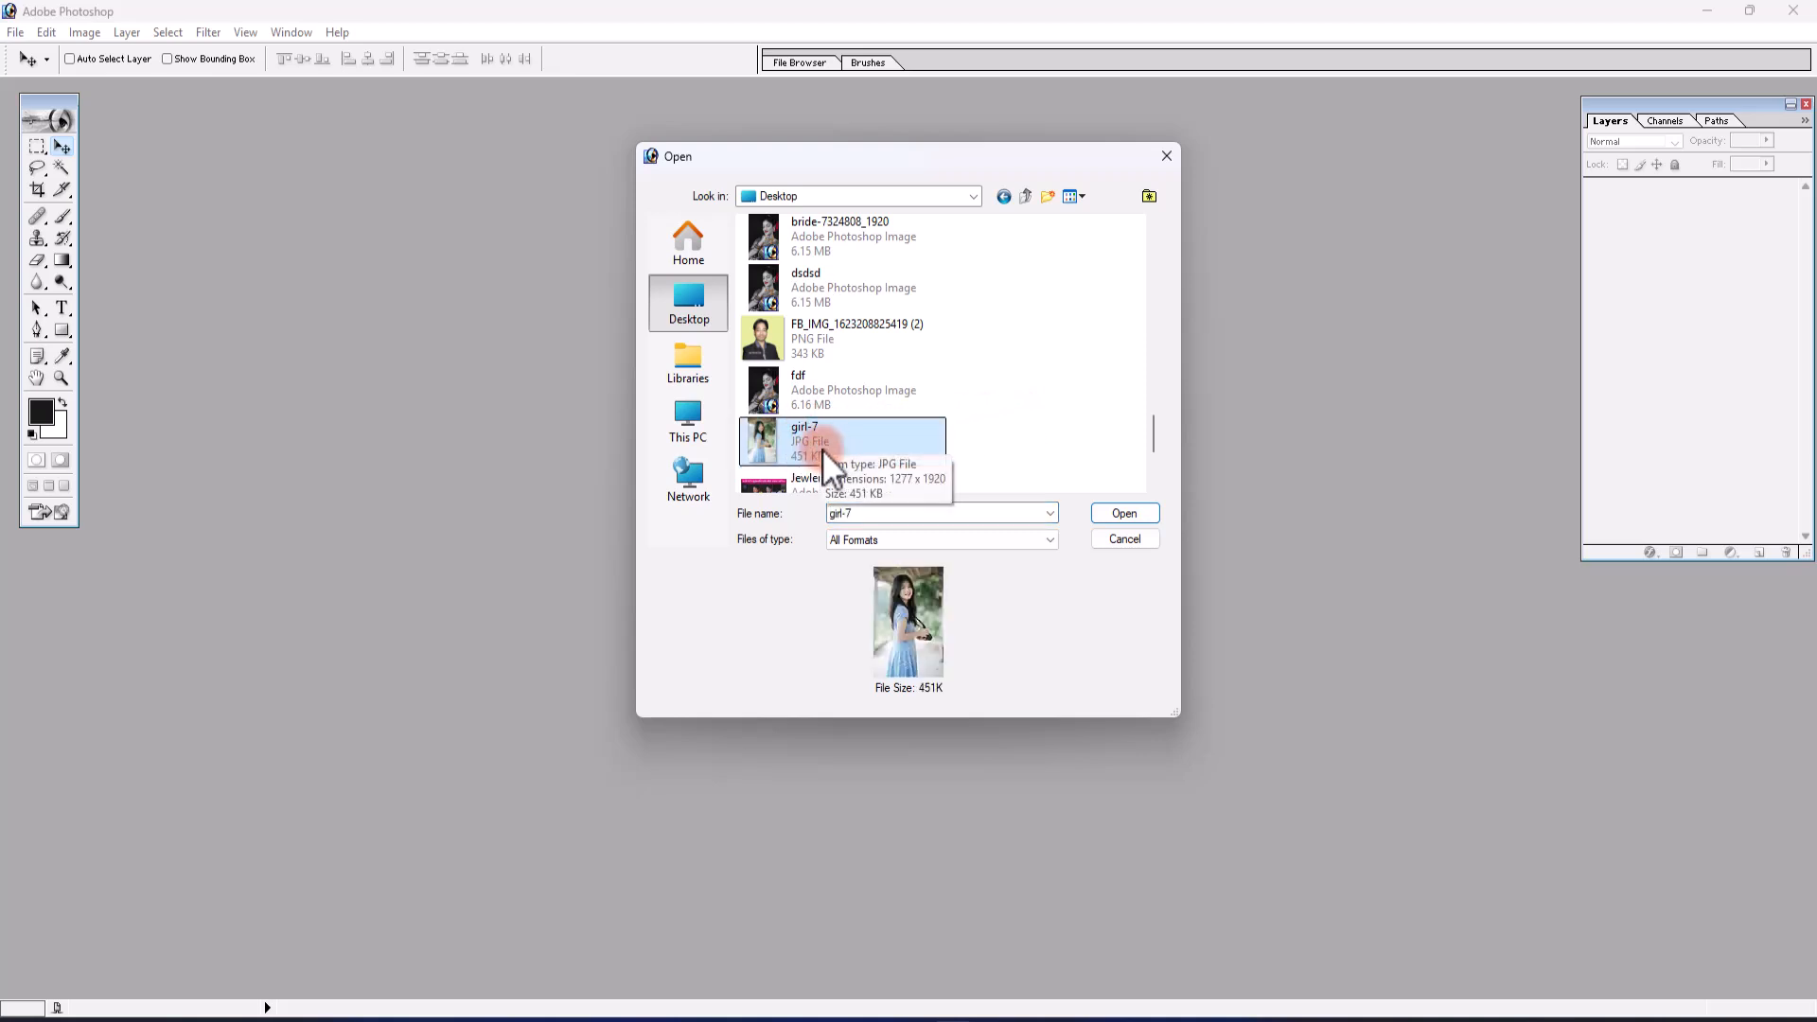
click(1126, 512)
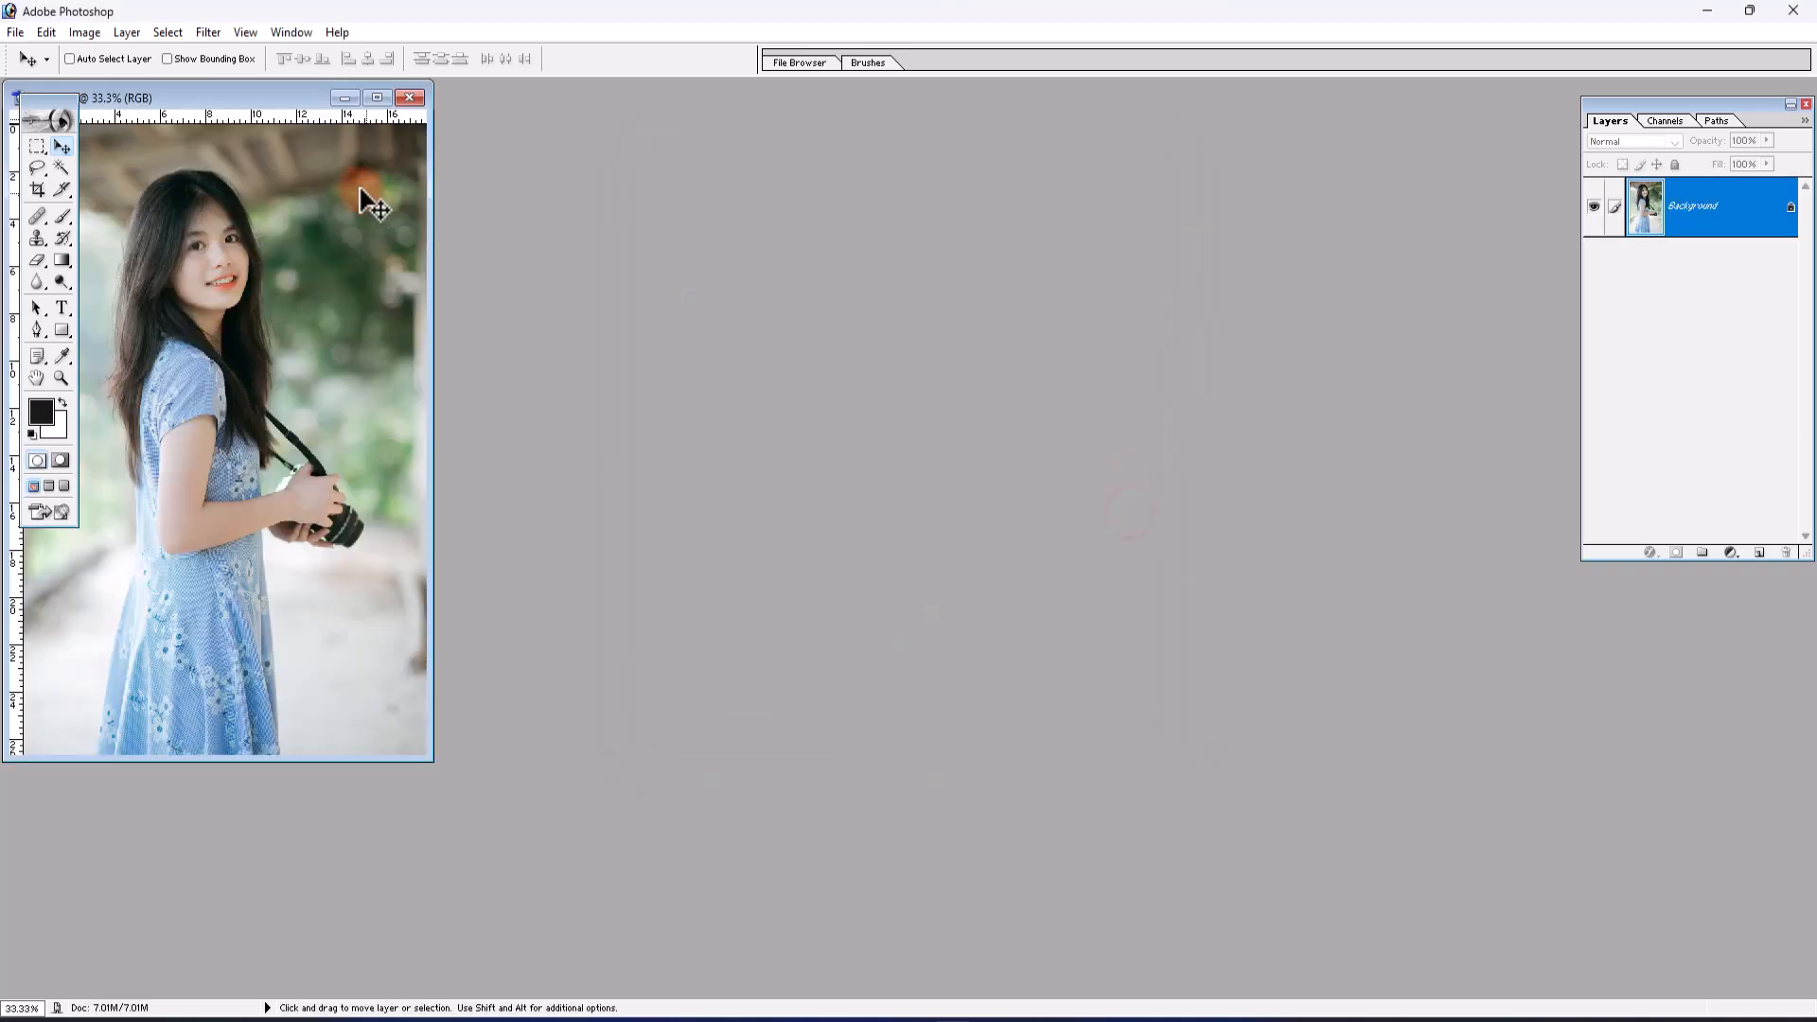
drag(255, 98, 780, 177)
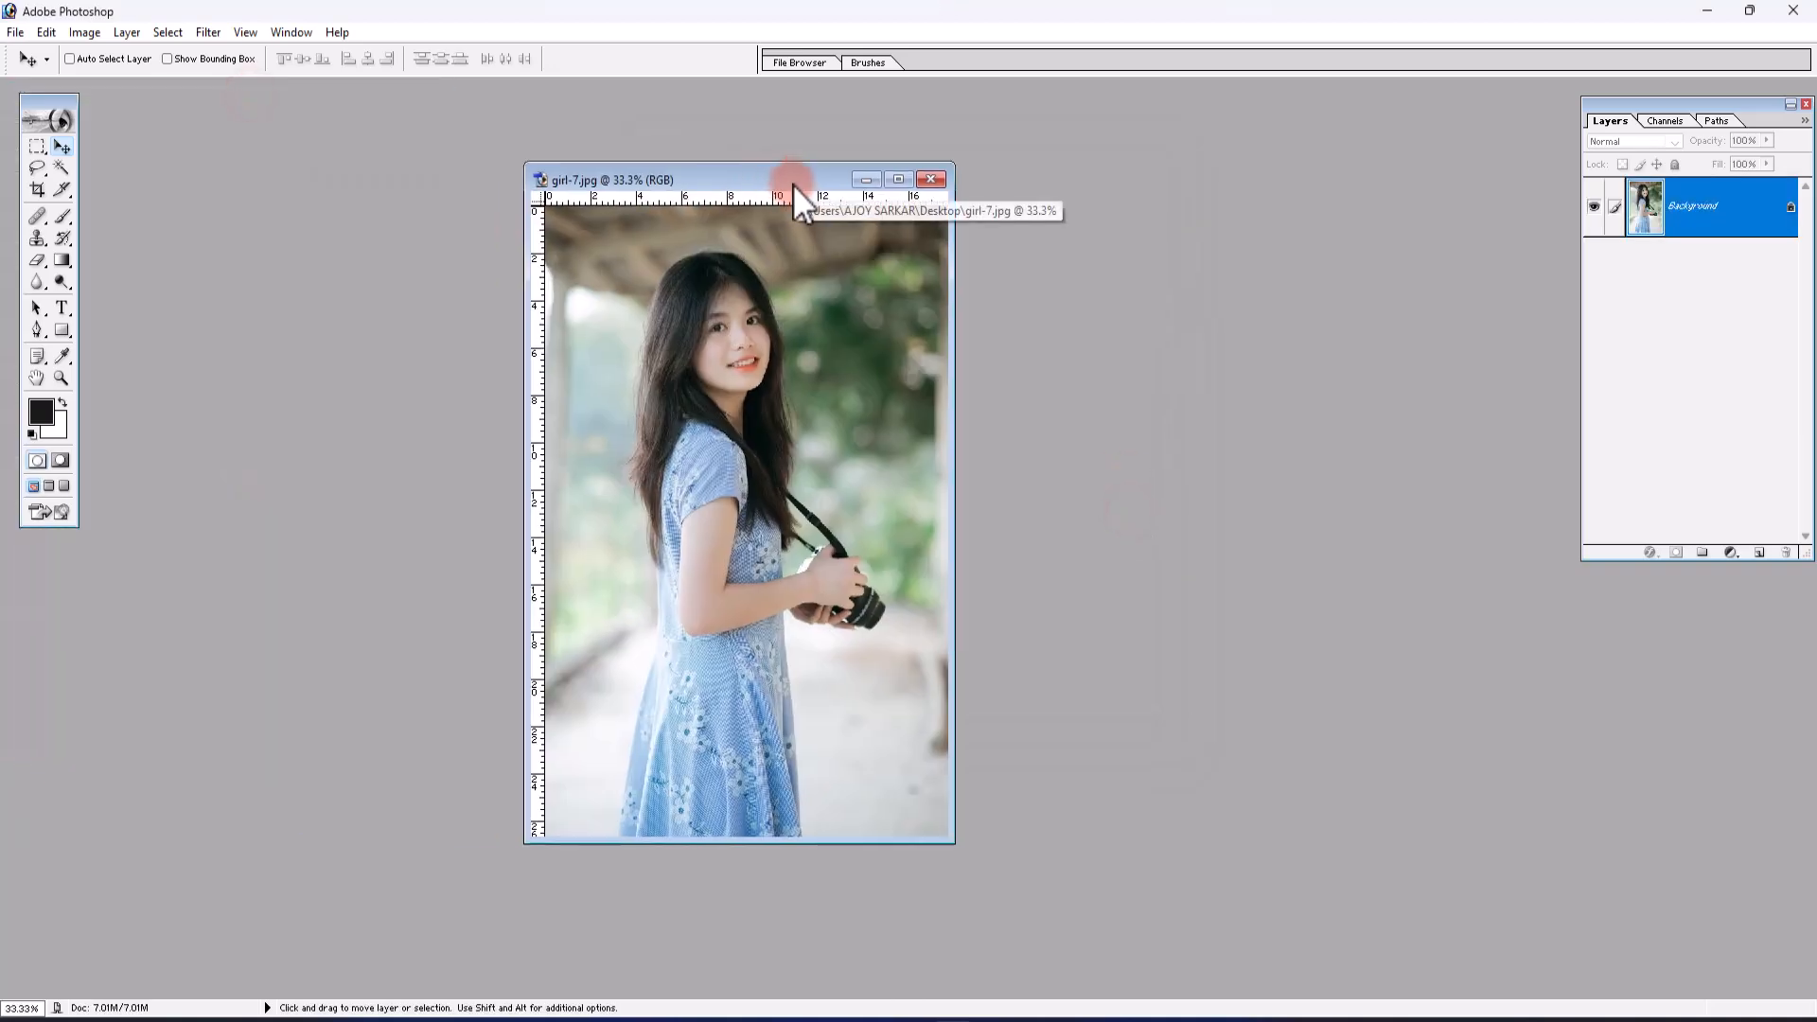
click(901, 179)
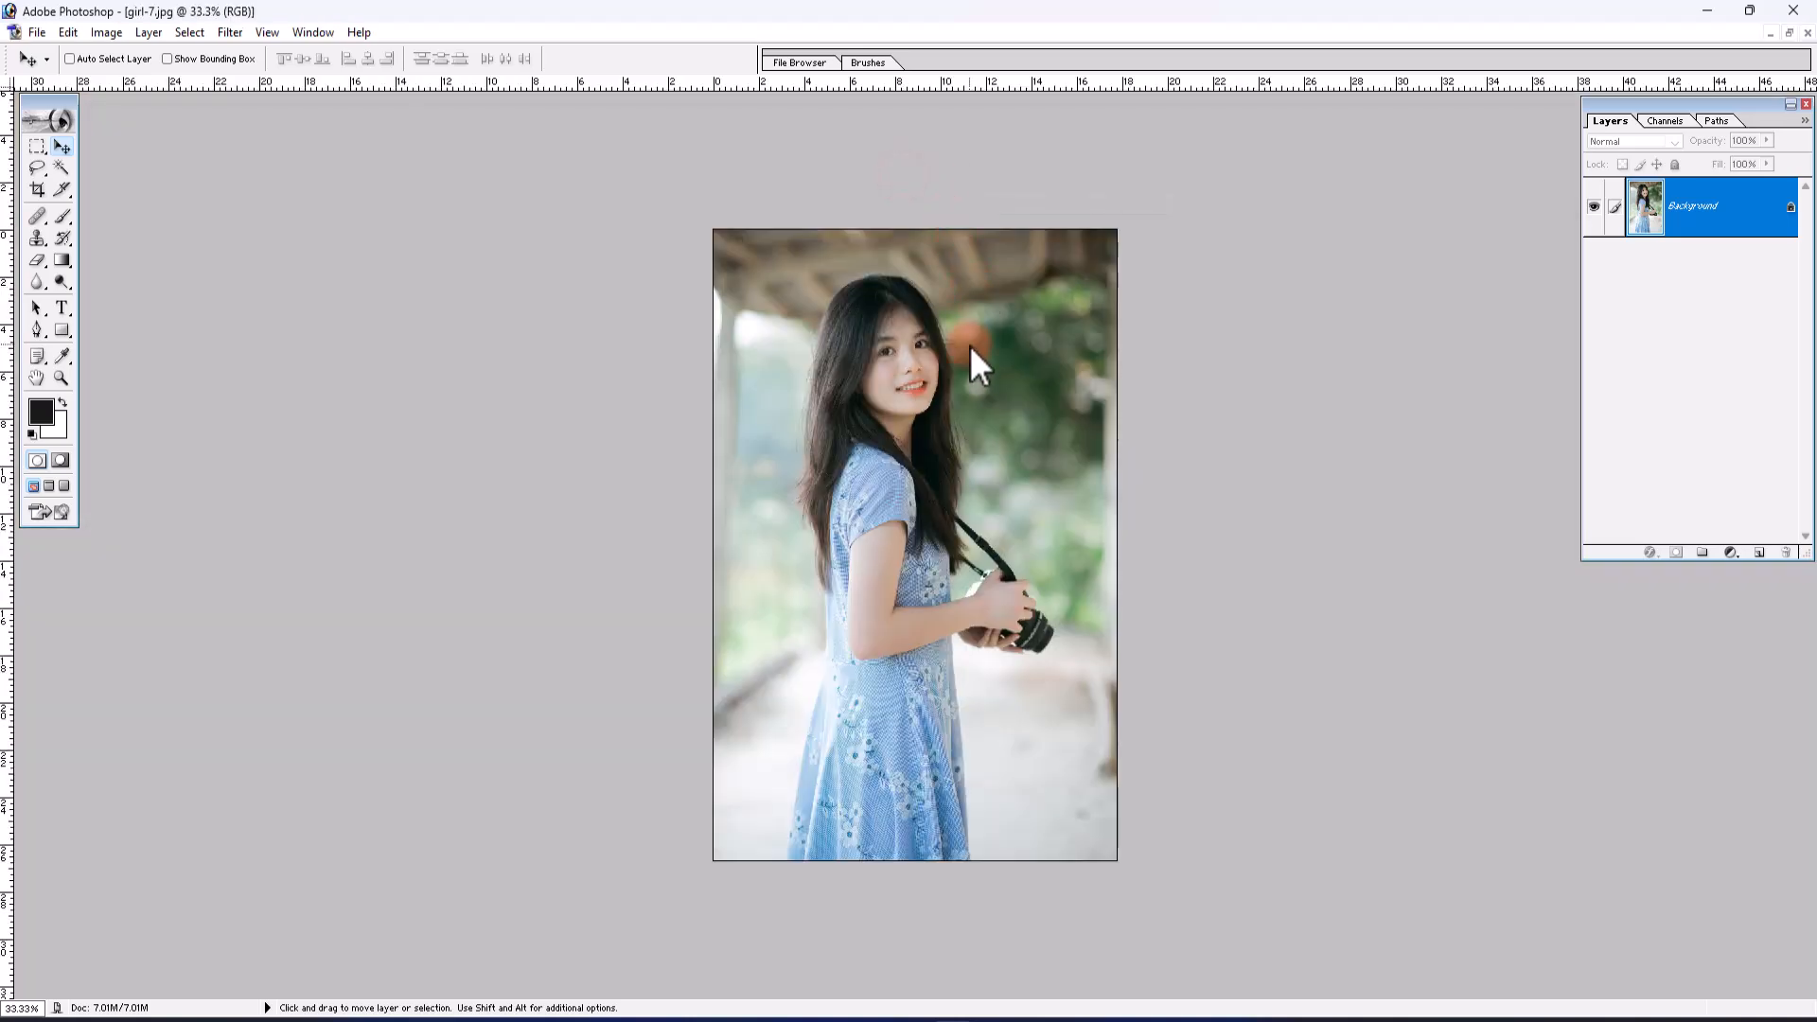
alt+scroll(960, 377, down, 1)
alt+scroll(960, 369, up, 4)
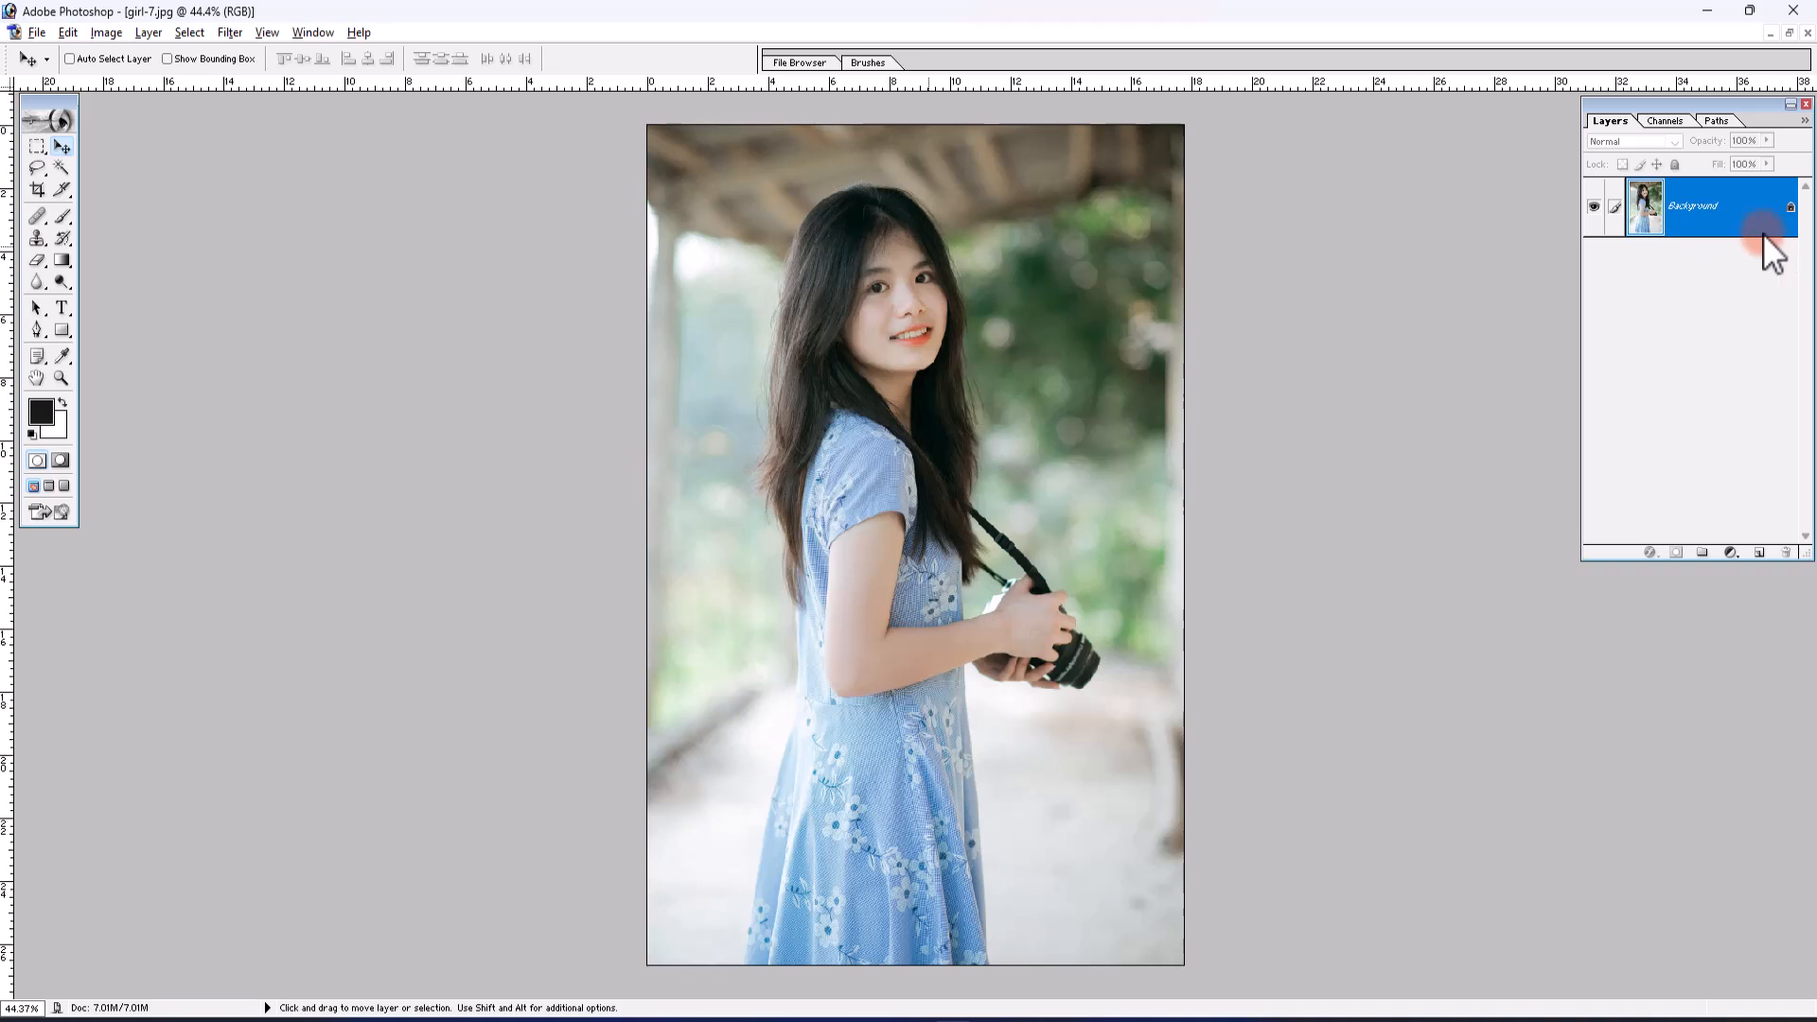
- Duplicate the Background layer as "Background copy" in the same document
right_click(1729, 199)
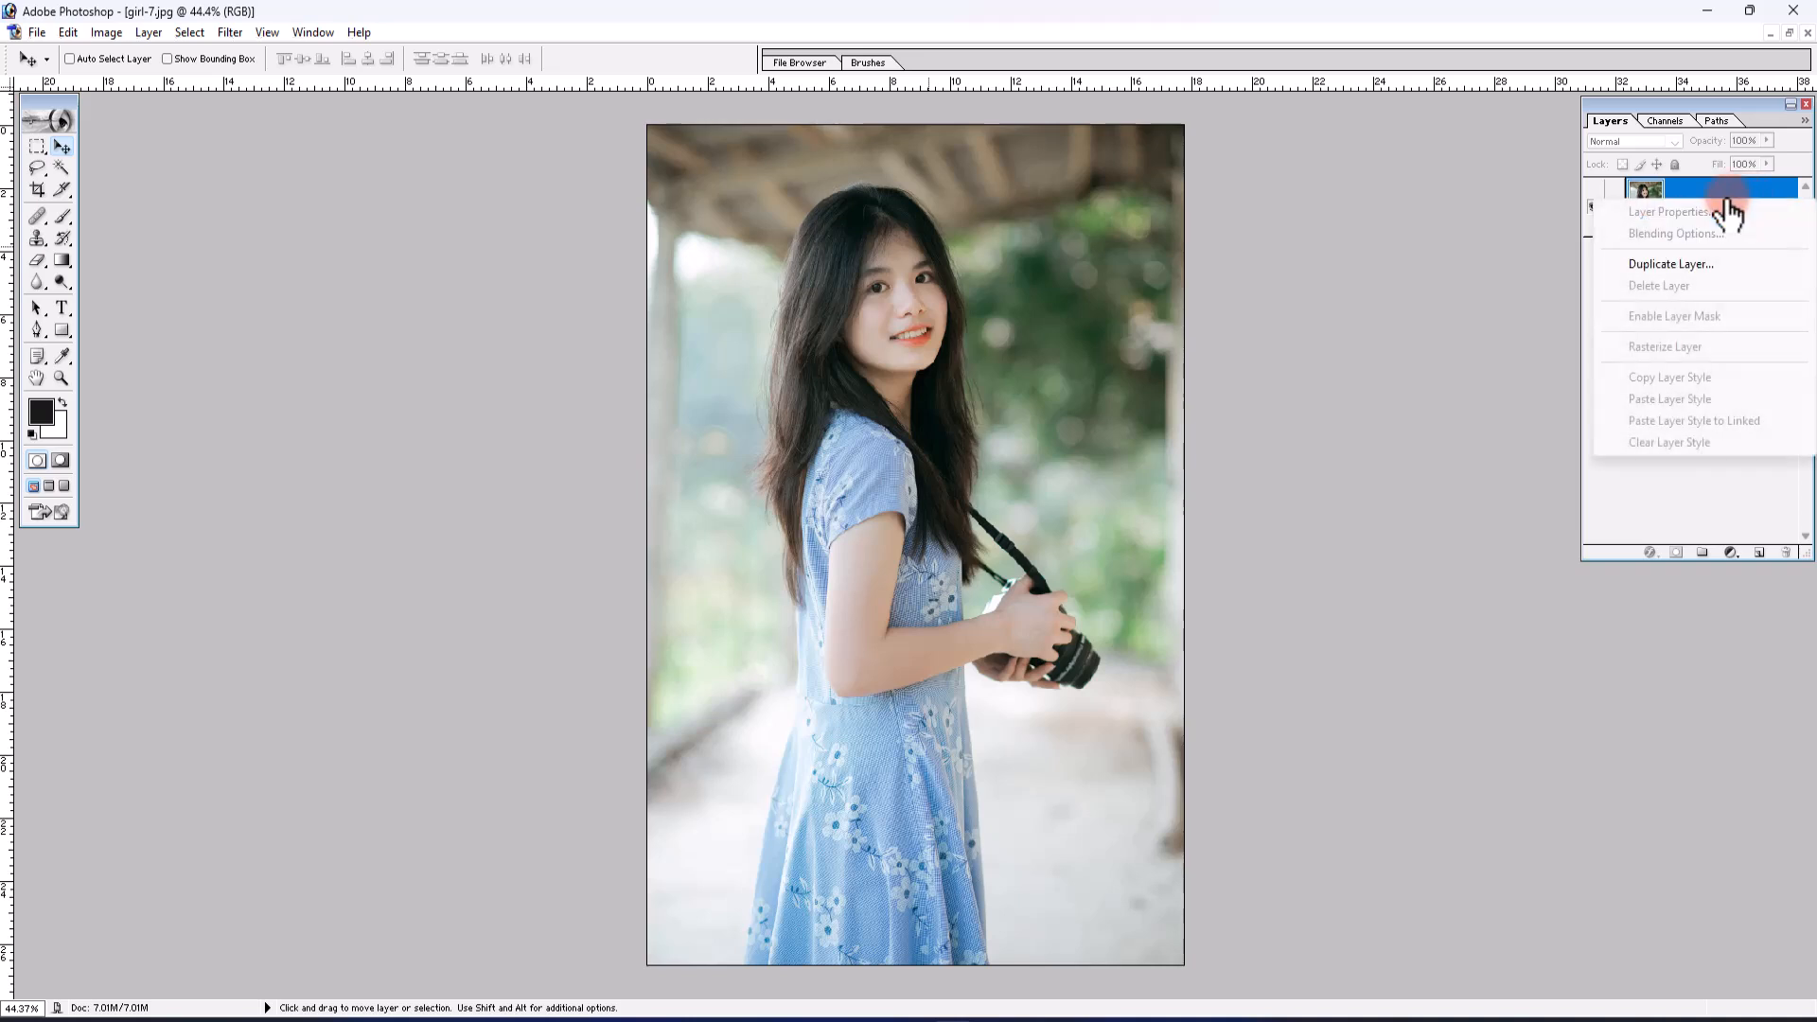
click(1687, 261)
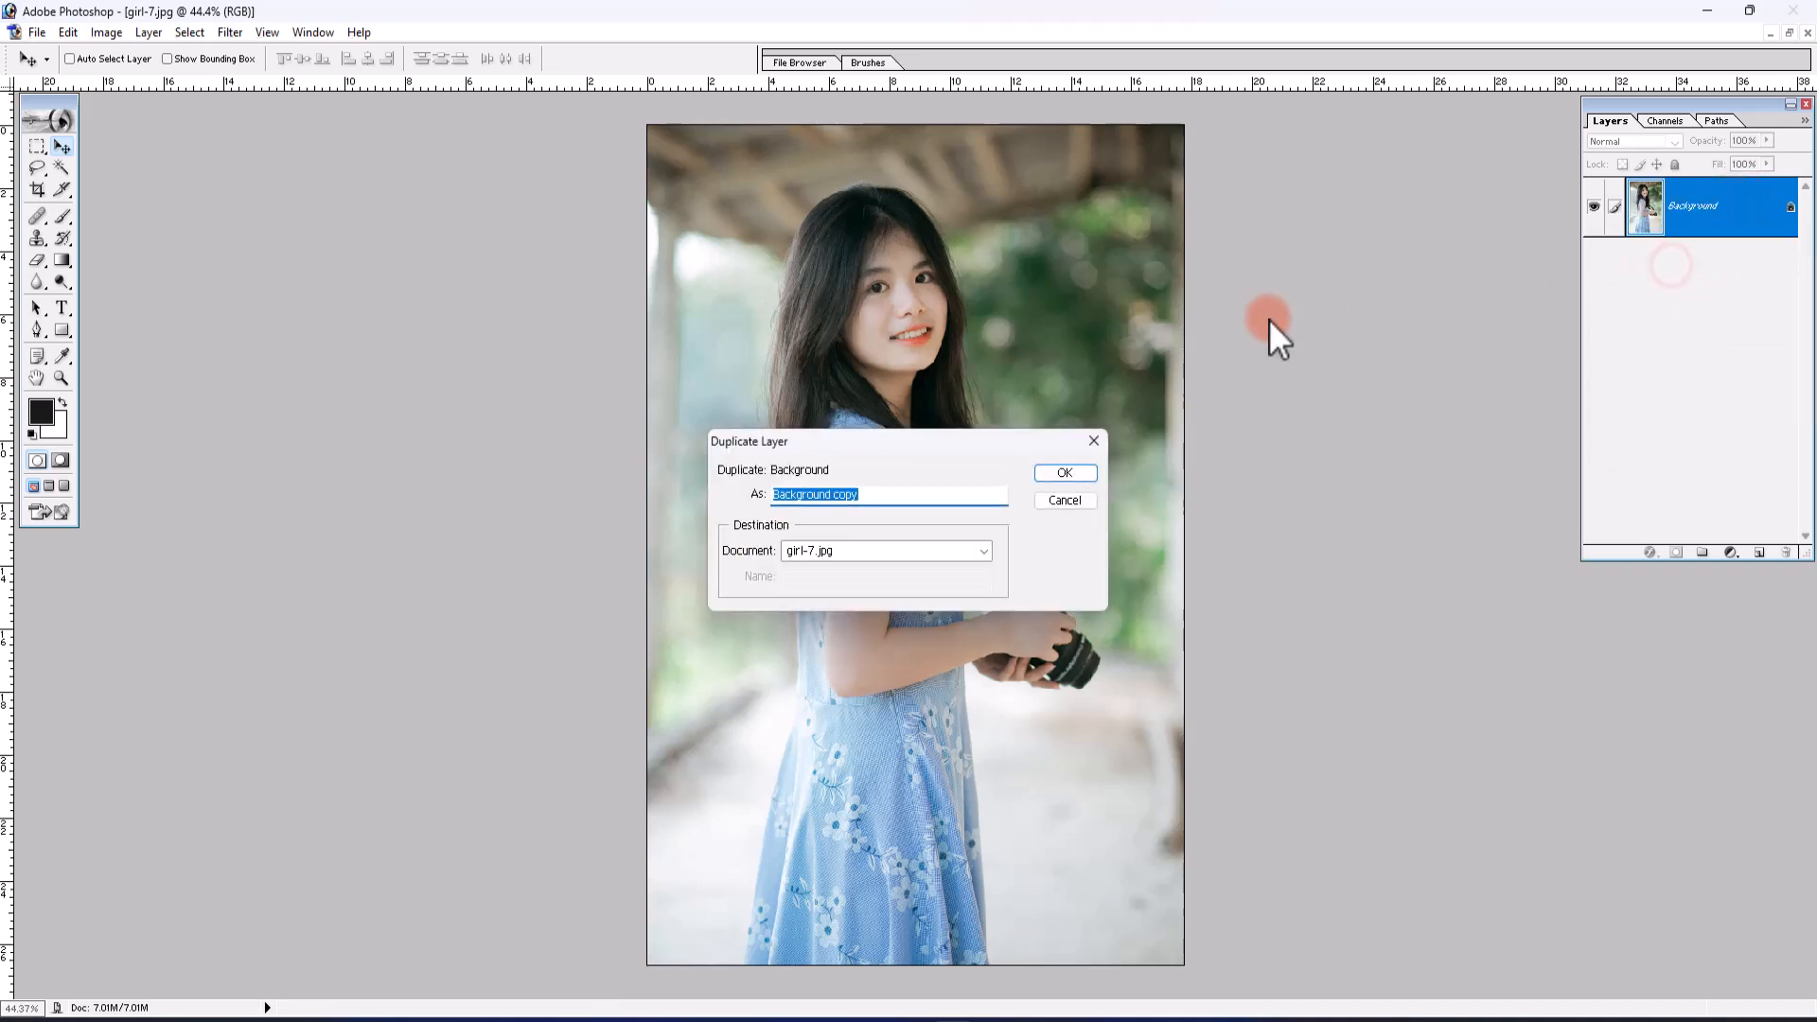
click(1070, 481)
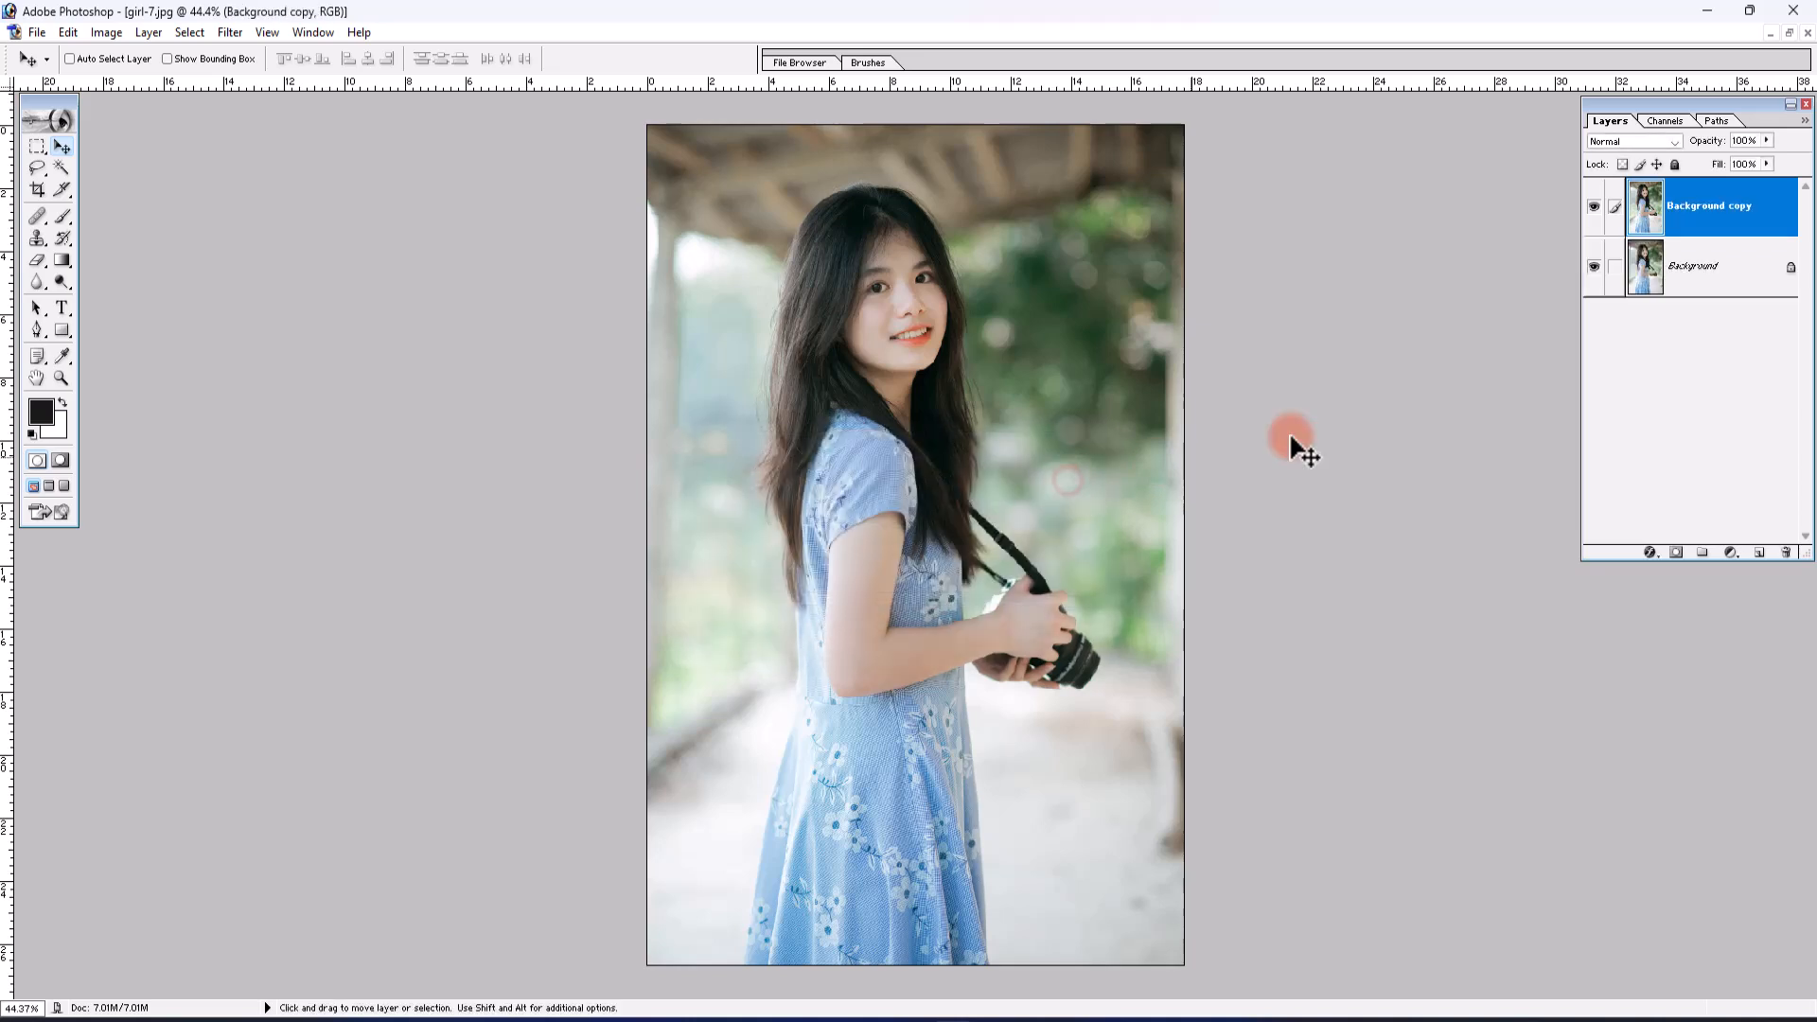
- Apply a Gaussian Blur with a radius of 25 pixels to the Background copy layer
click(1739, 219)
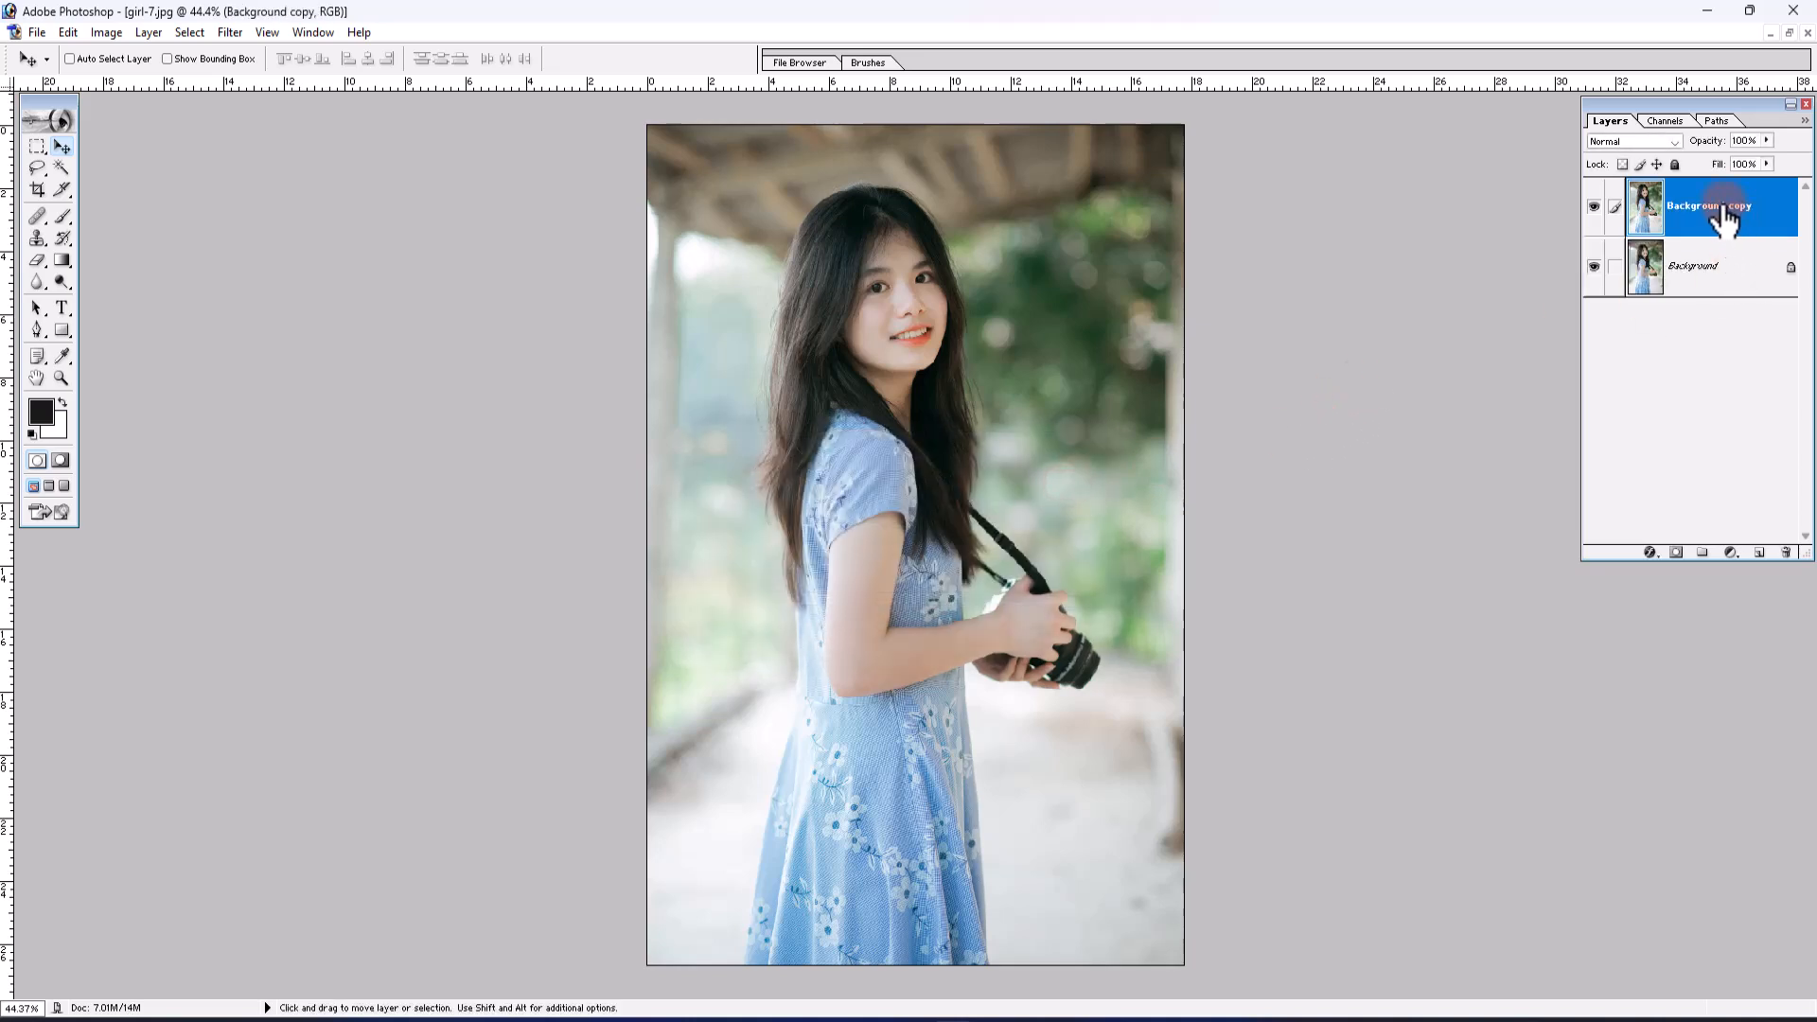
click(1717, 214)
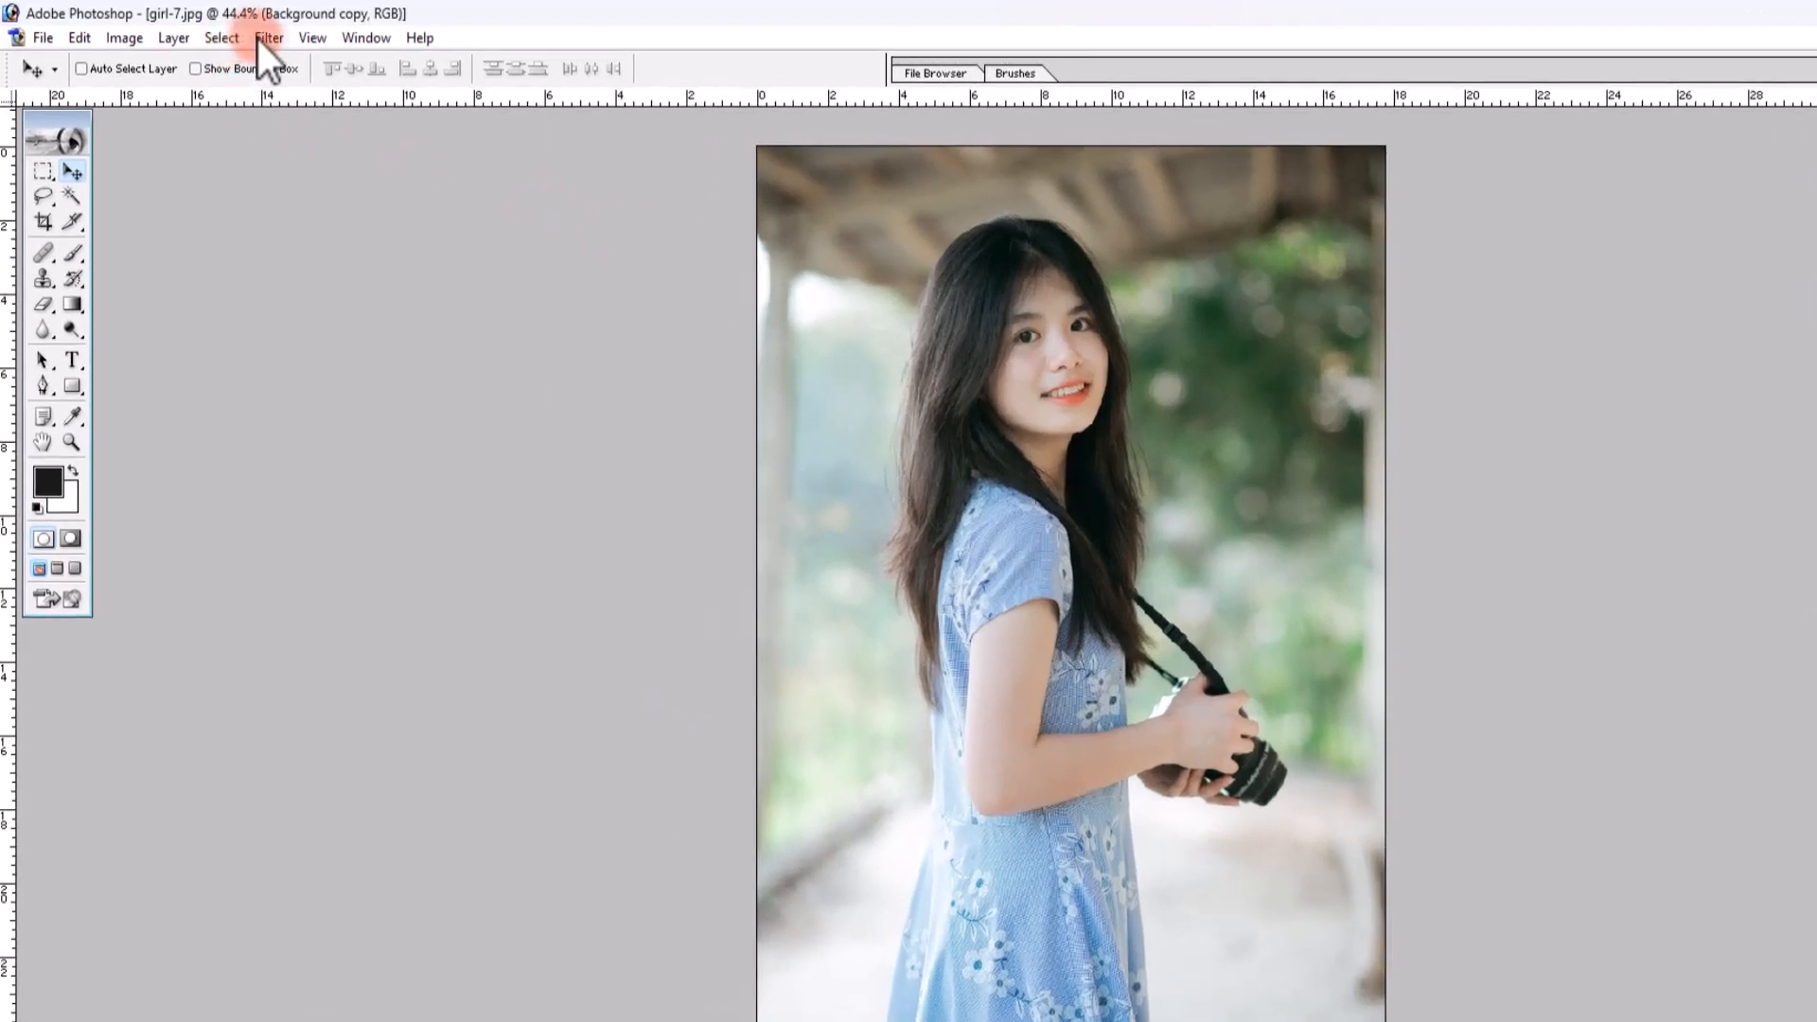
click(258, 38)
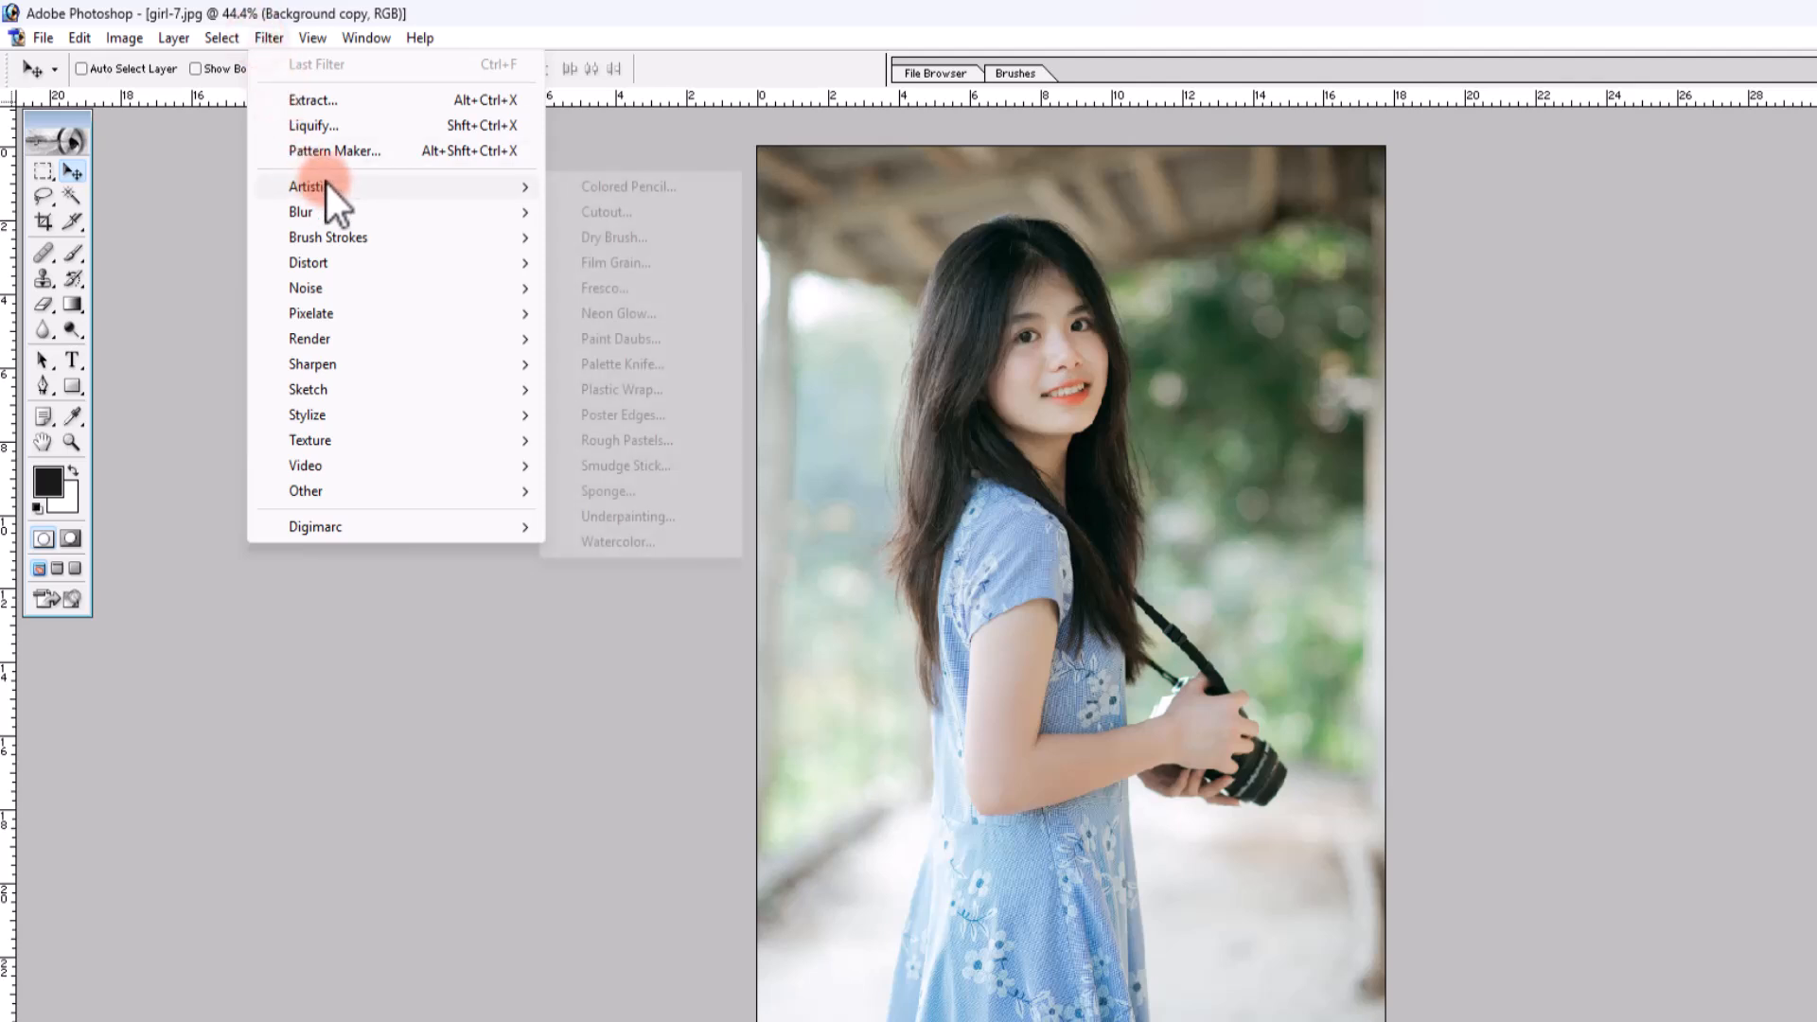
mouse_move(333, 216)
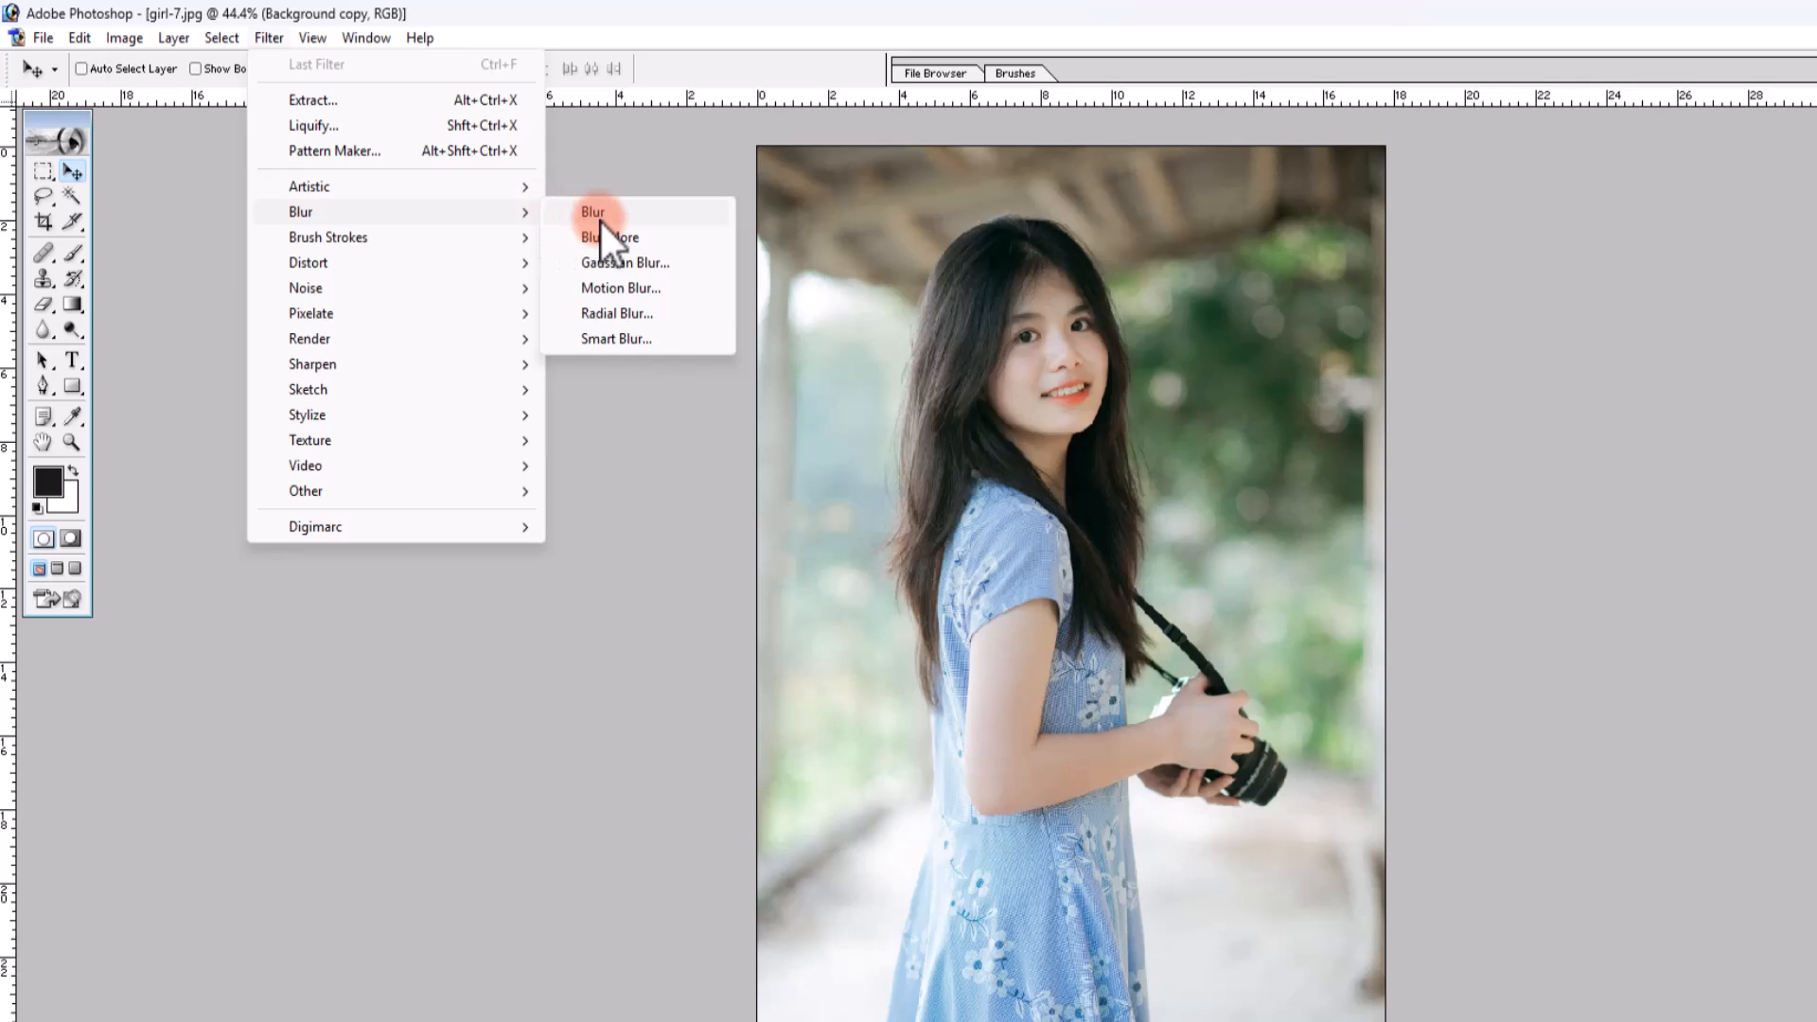
click(651, 262)
drag(1236, 208, 1386, 219)
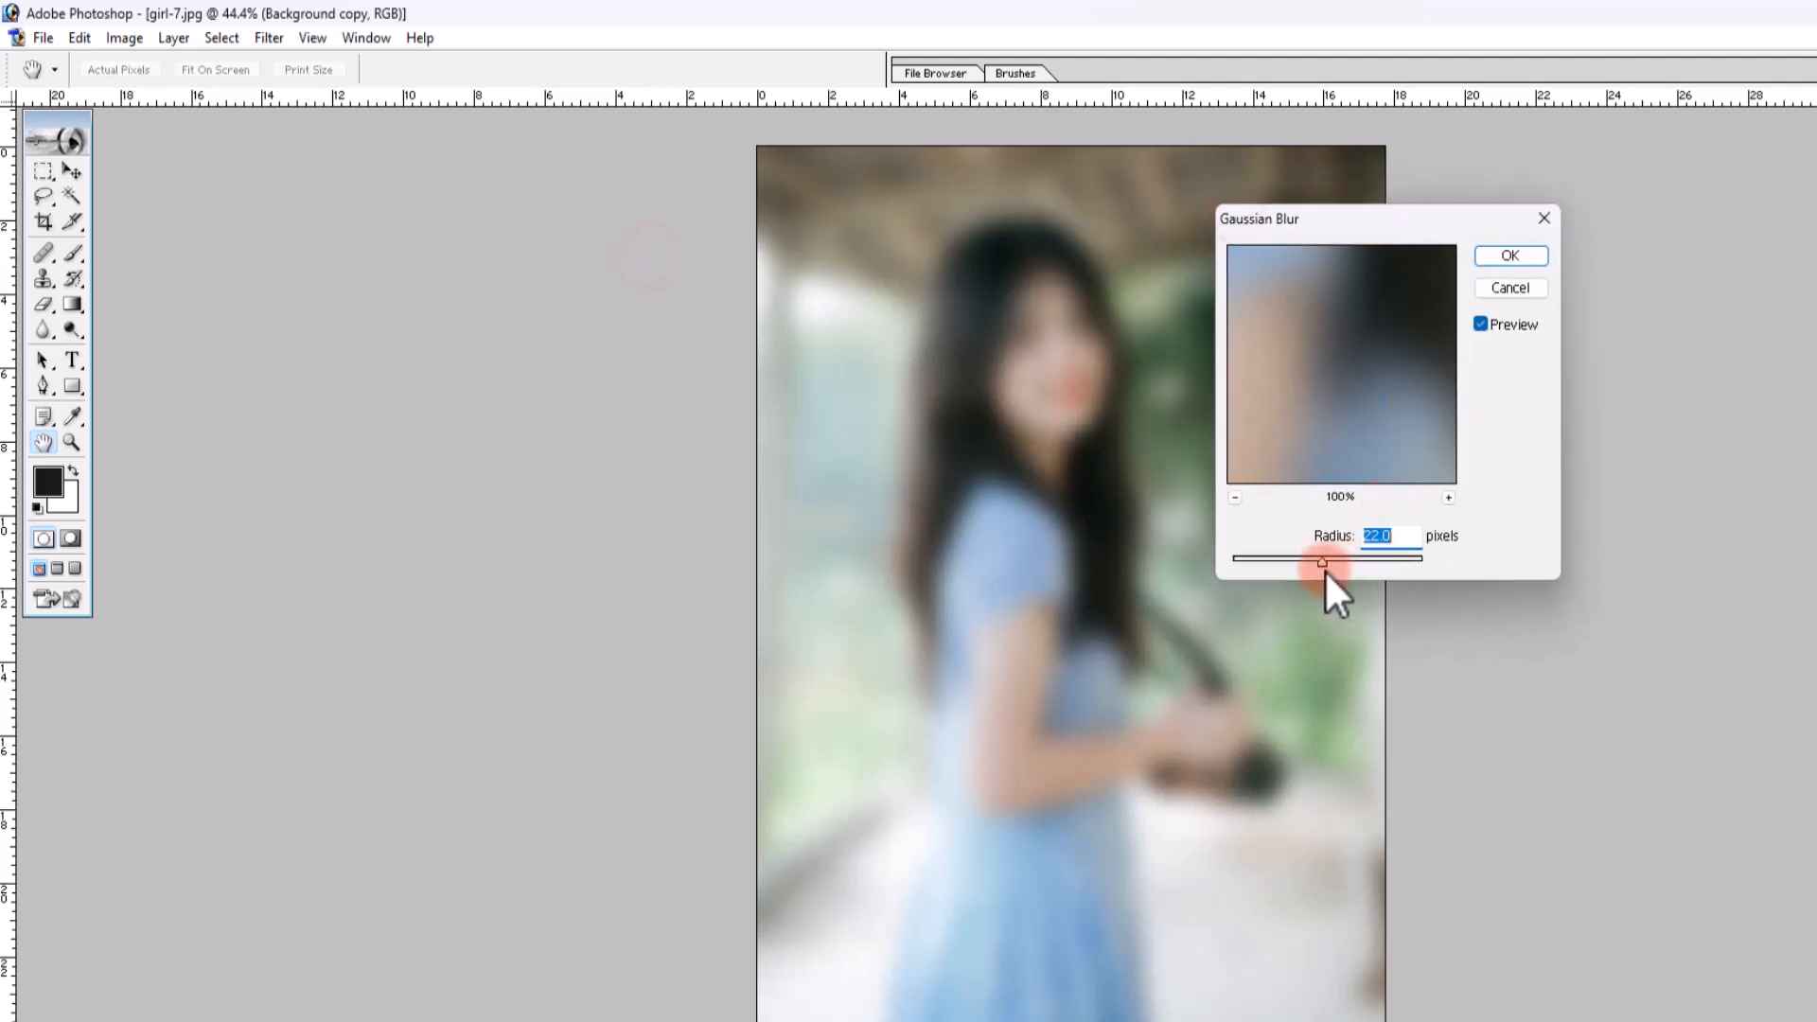
drag(1323, 561, 1321, 560)
mouse_move(1321, 560)
mouse_down()
mouse_move(1355, 555)
mouse_move(1330, 541)
mouse_up()
text(25)
click(1481, 325)
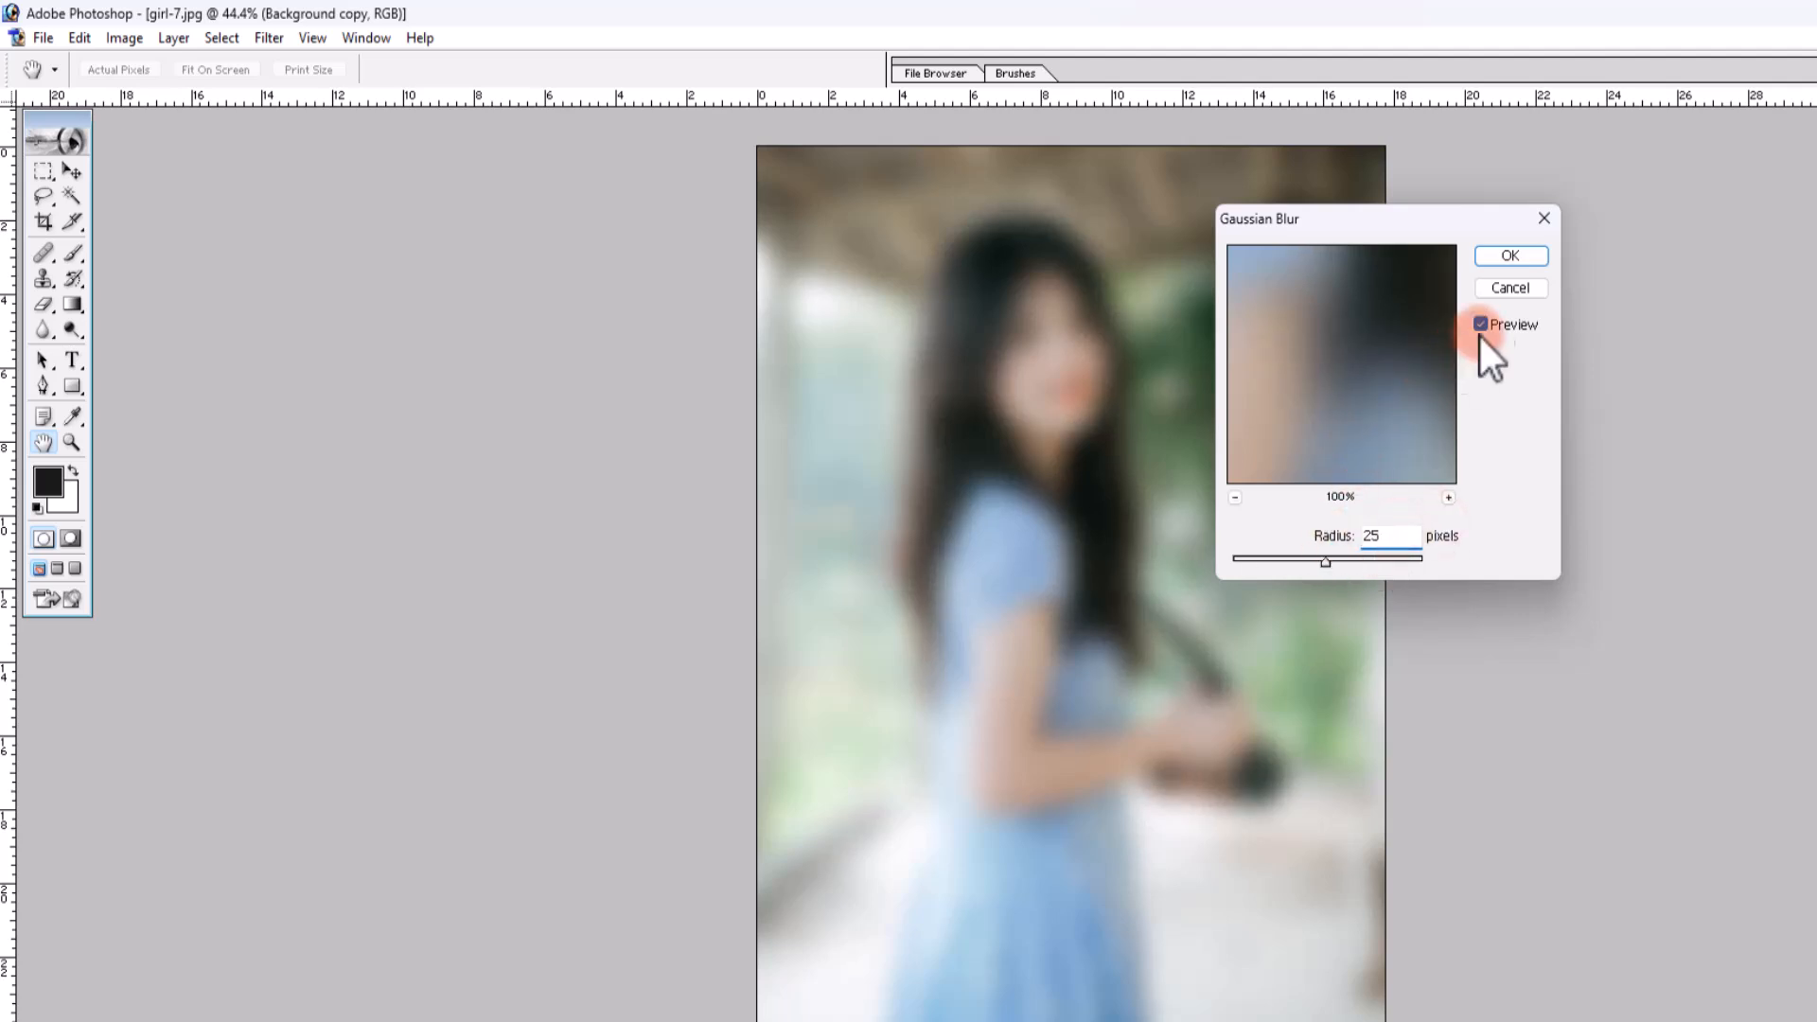
click(1511, 255)
key(v)
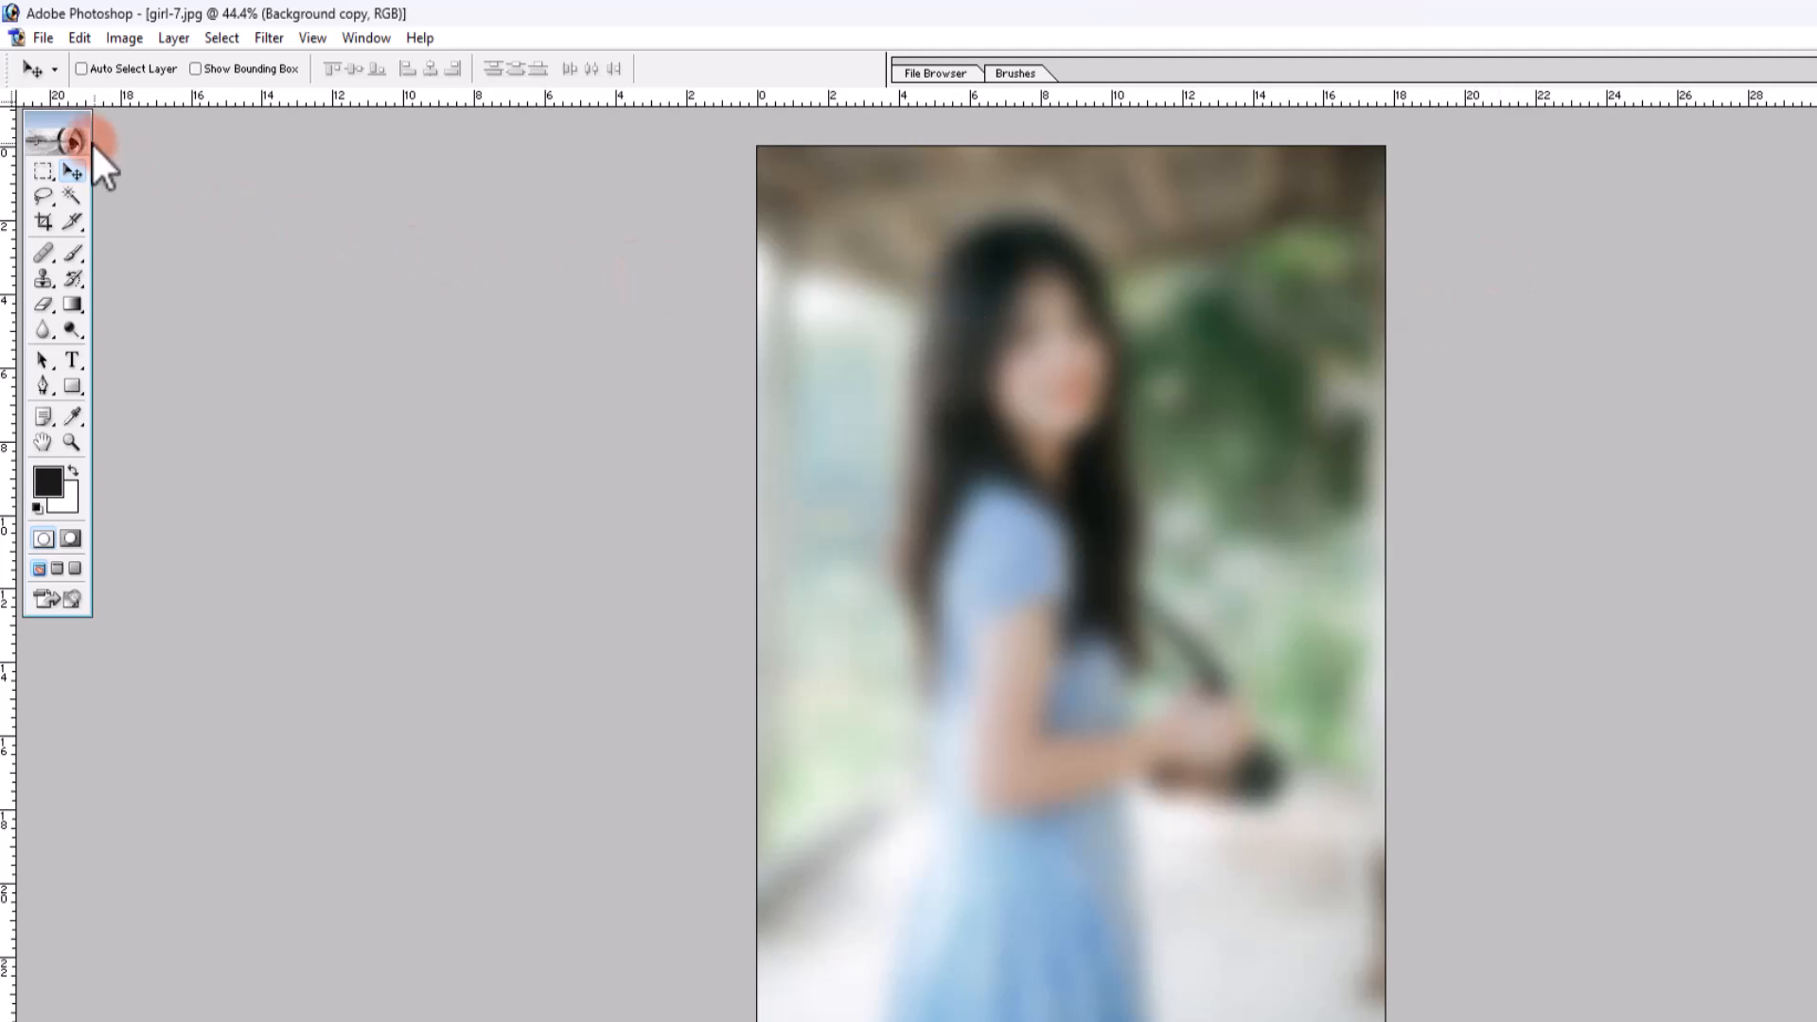
- Draw a dark-filled rectangle shape over the woman's face with the Rectangle Tool
click(69, 389)
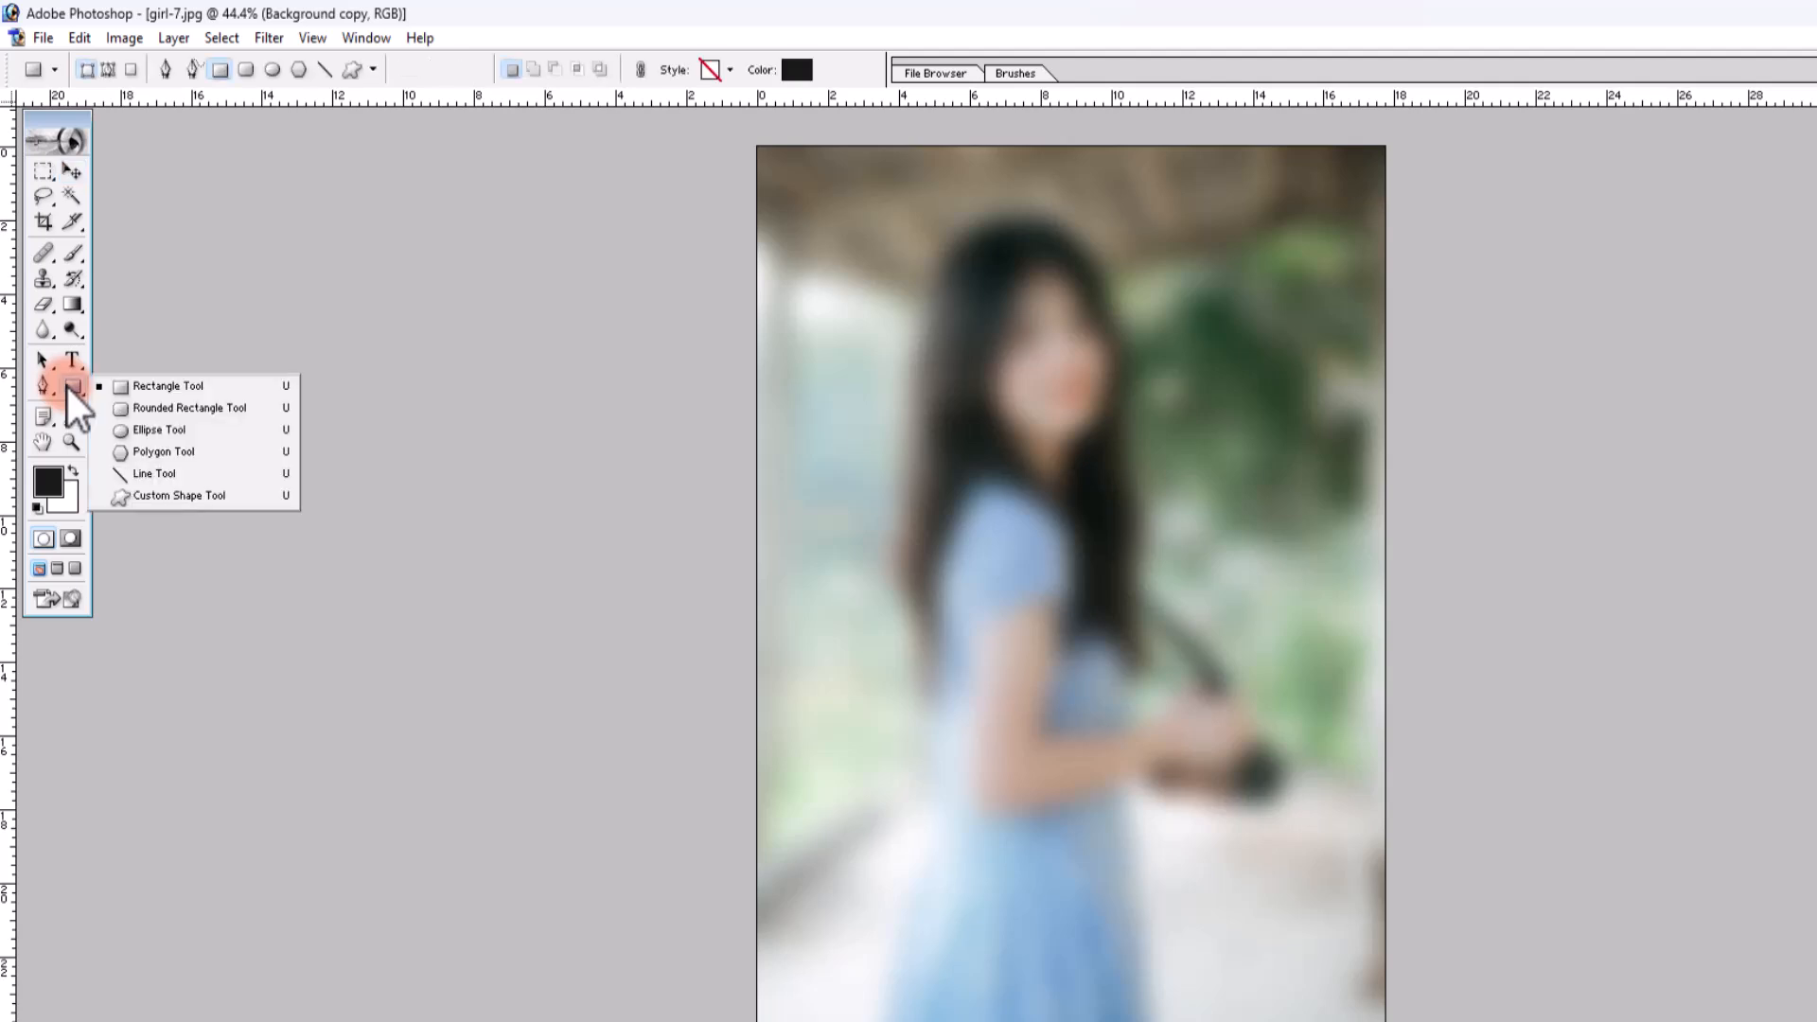
click(163, 389)
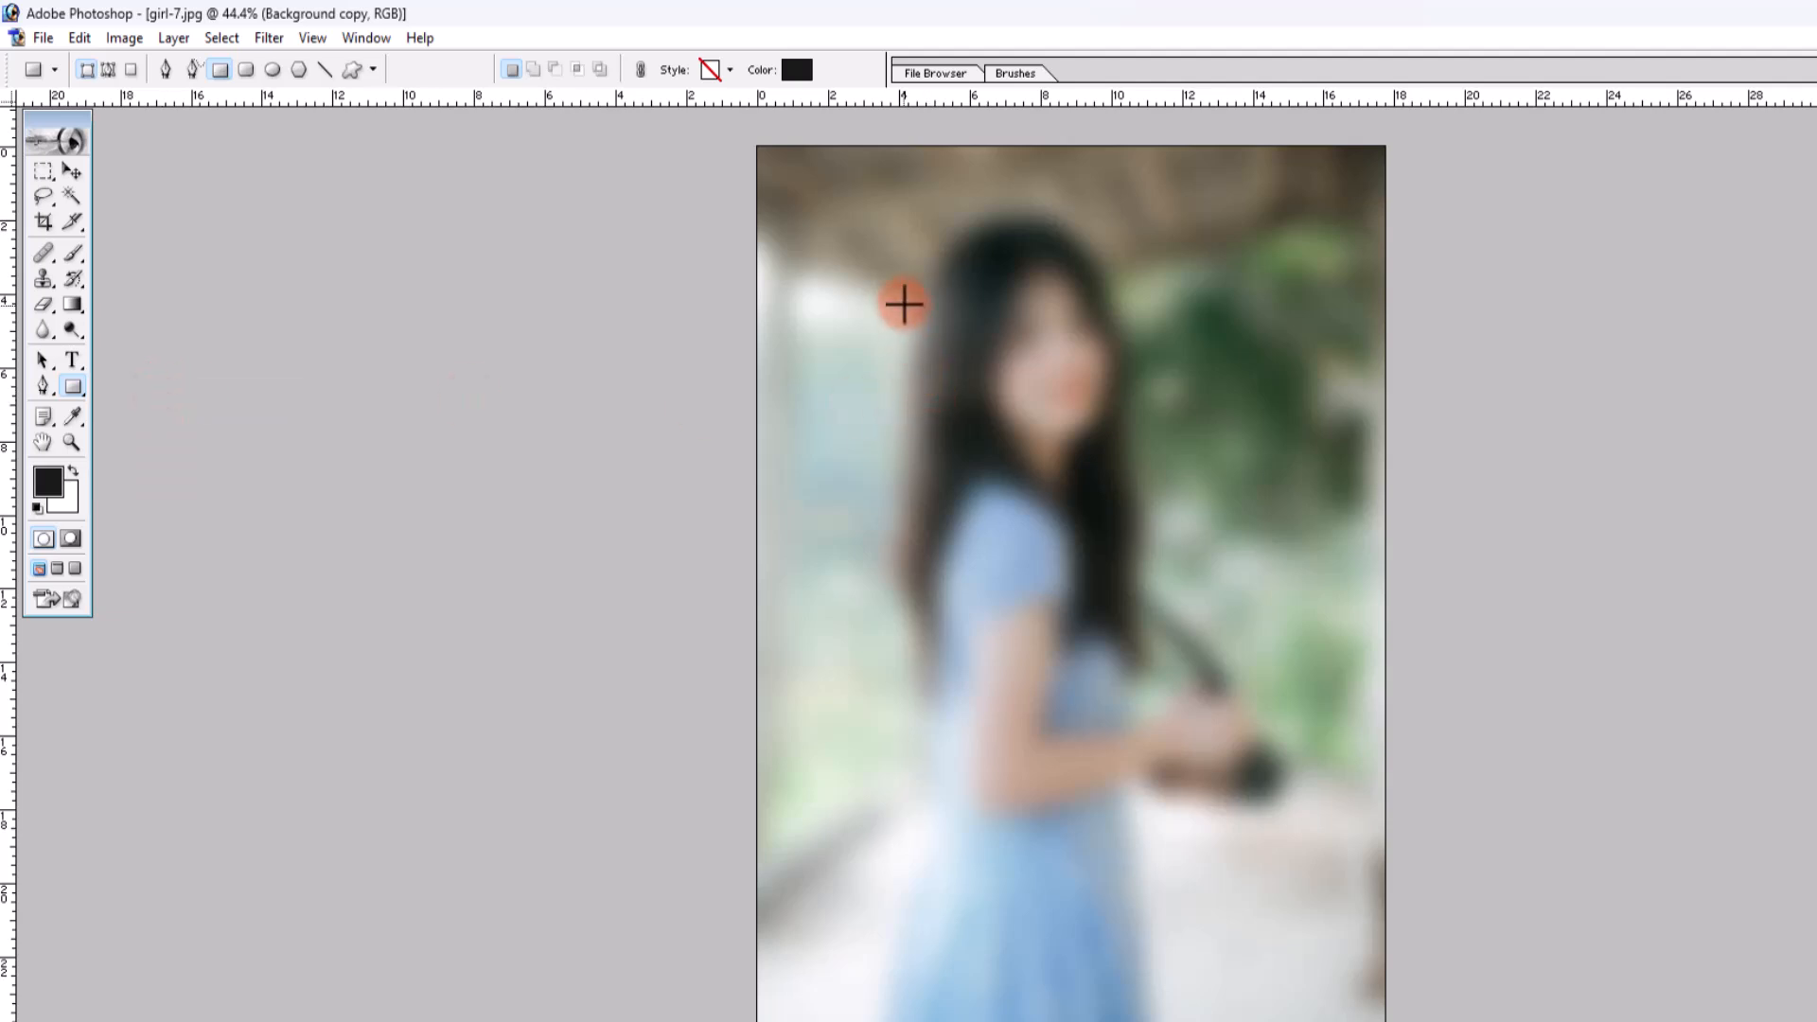
drag(886, 277, 1110, 463)
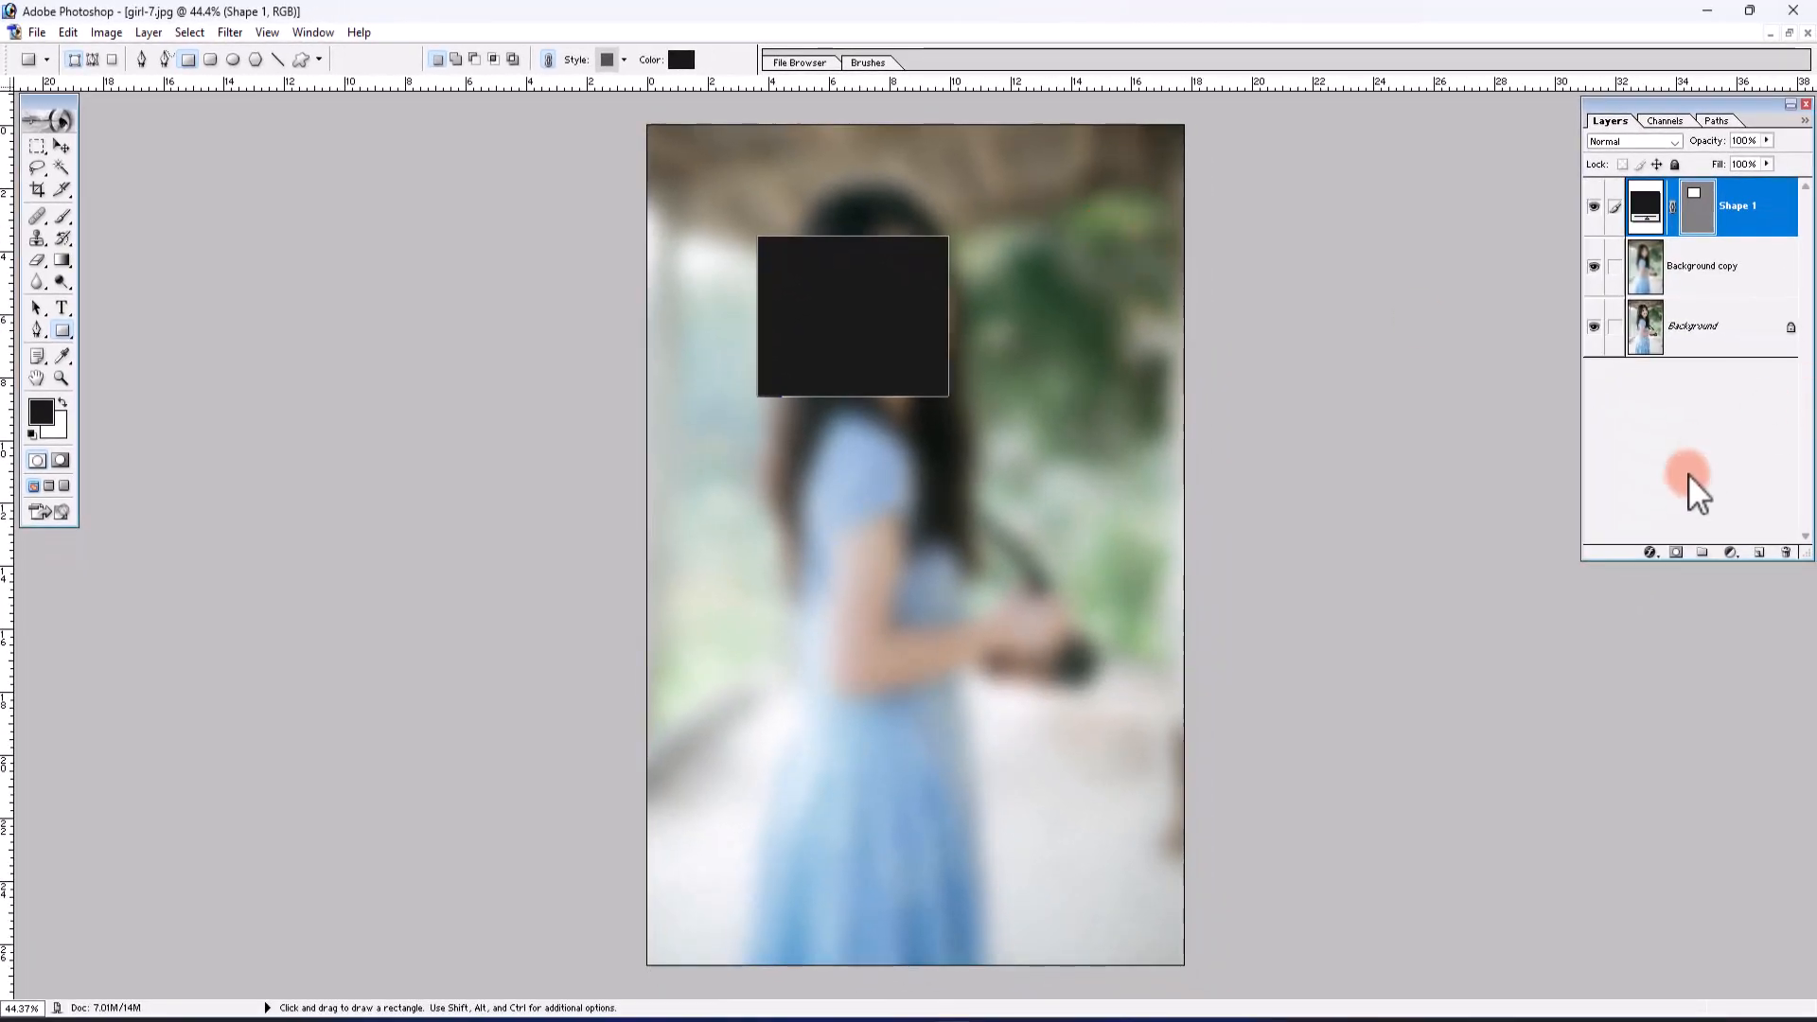
- Add a Stroke effect to the rectangle's layer style and choose black as the stroke colour
click(1651, 553)
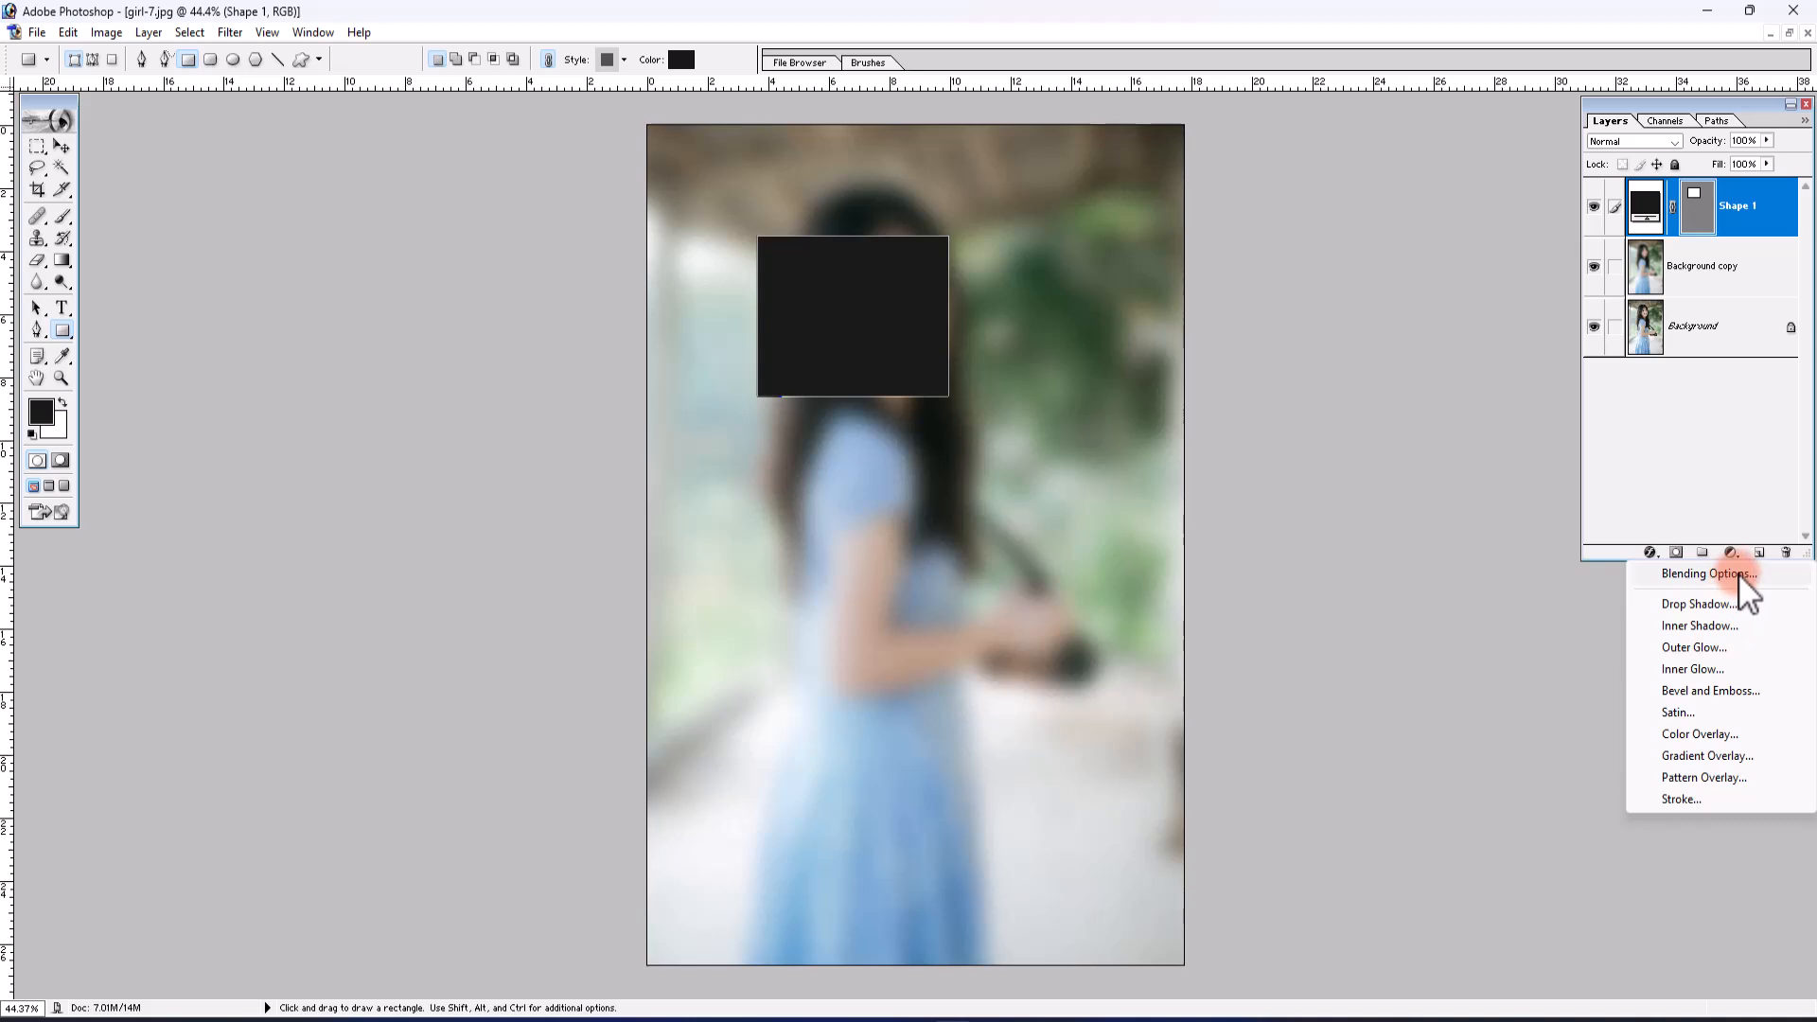
click(1713, 575)
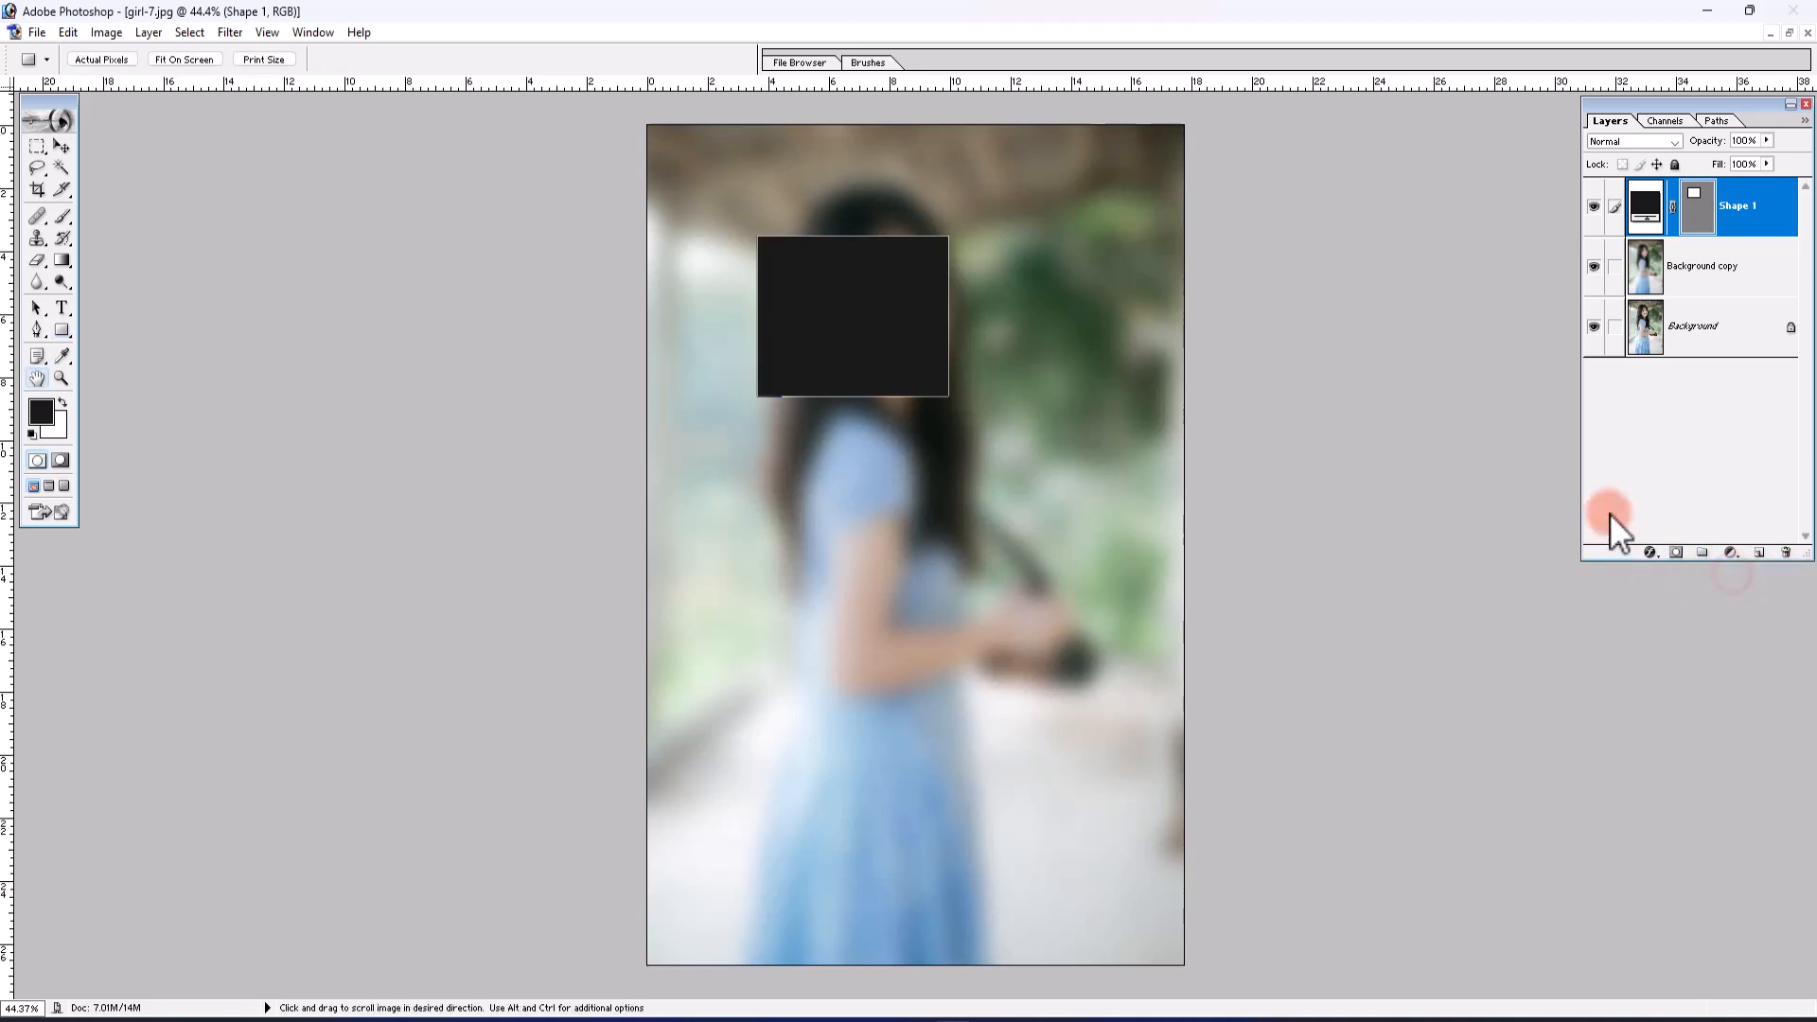
drag(1210, 286, 1230, 184)
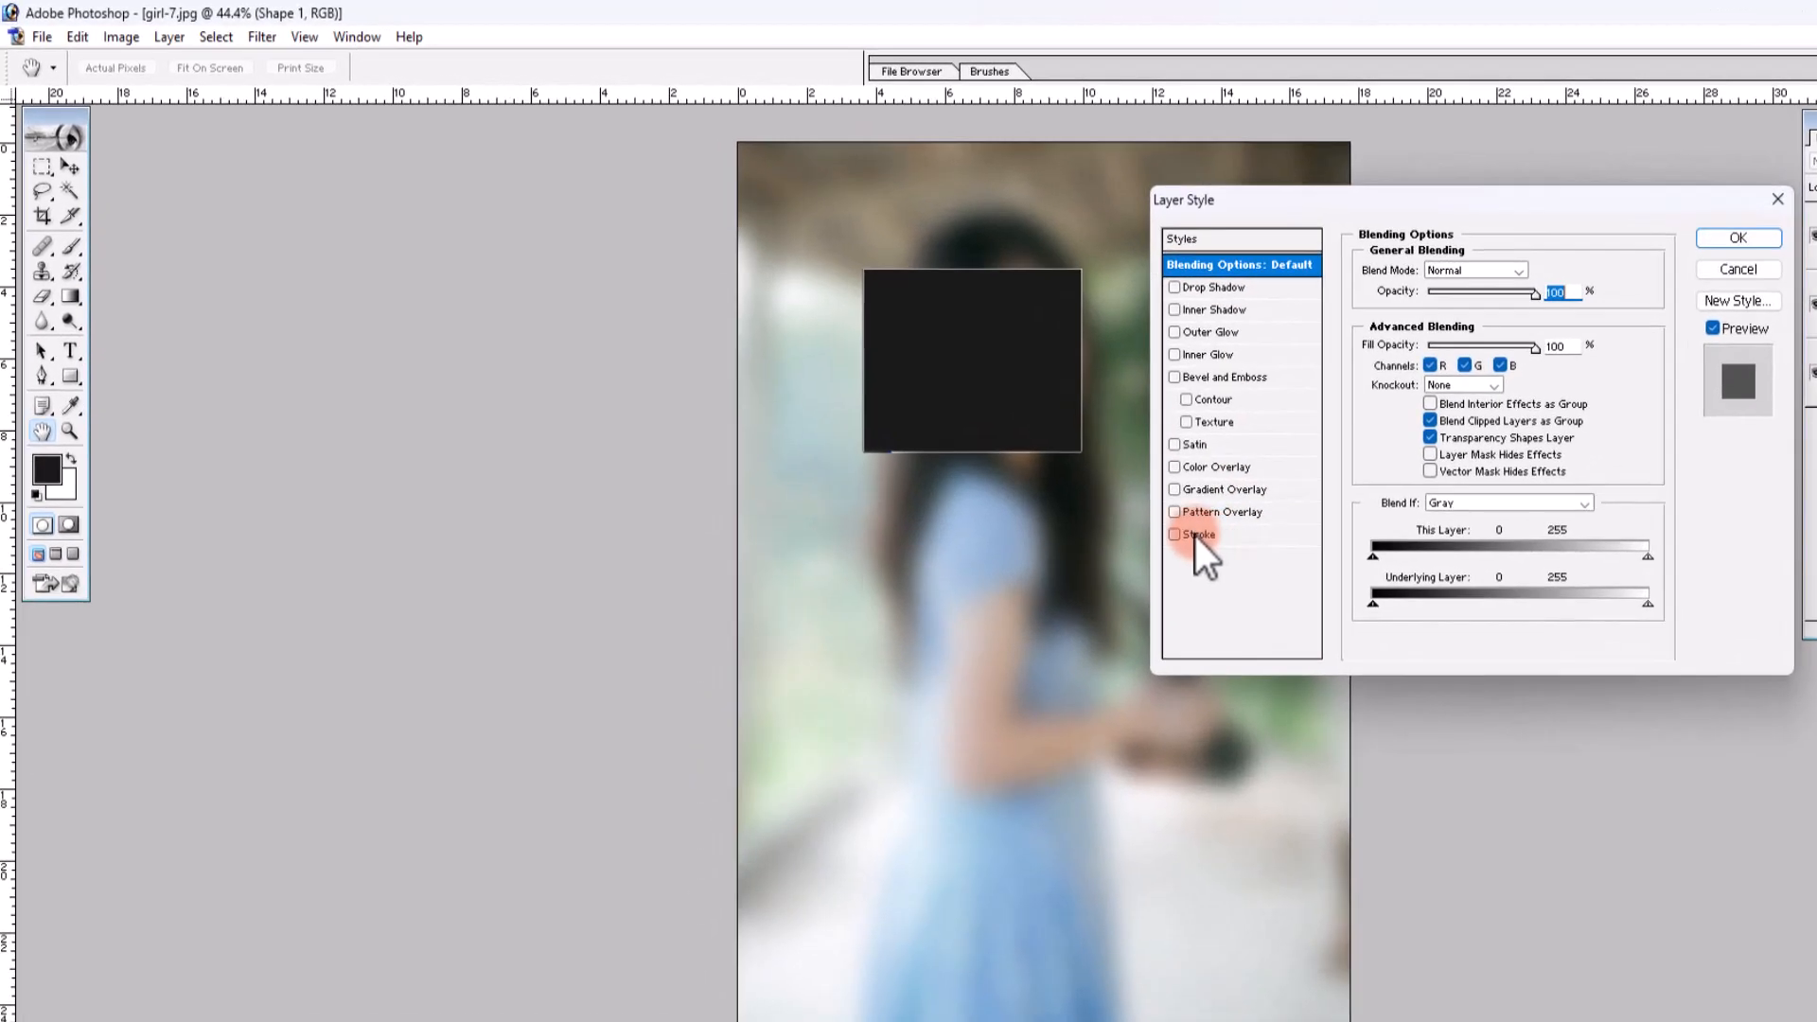
click(1259, 538)
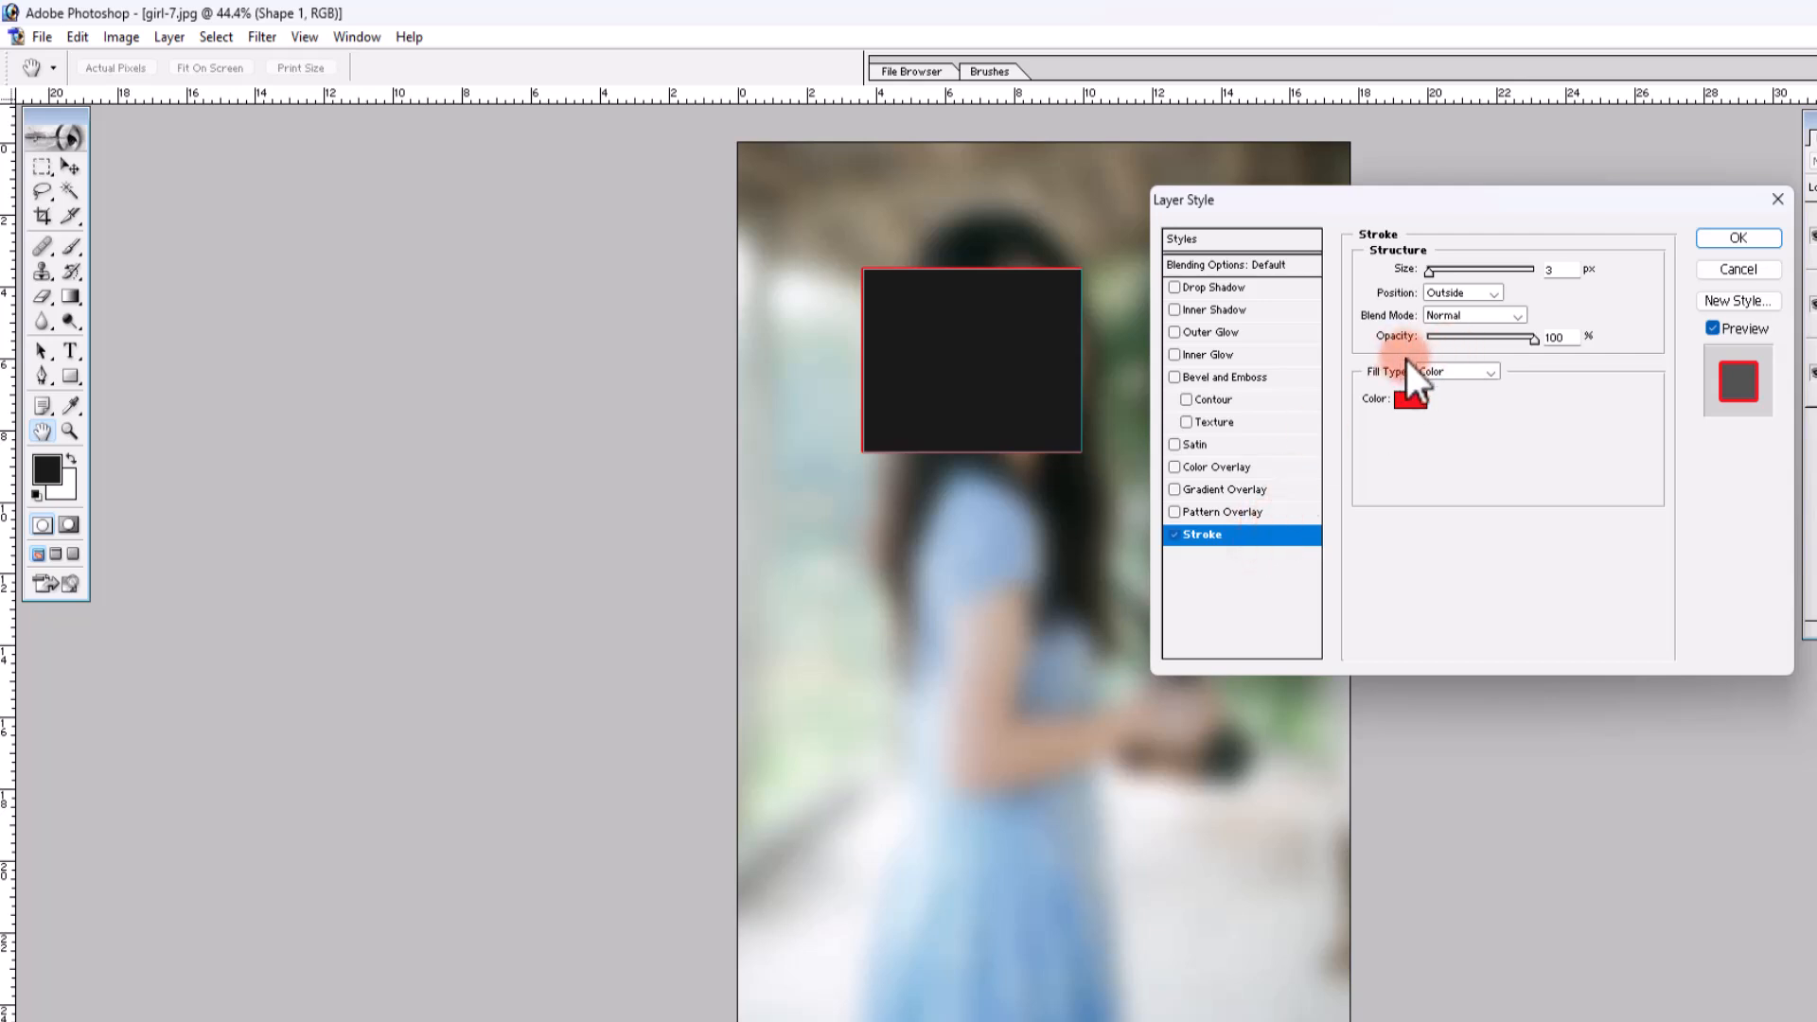
click(1409, 400)
drag(1456, 580, 1241, 932)
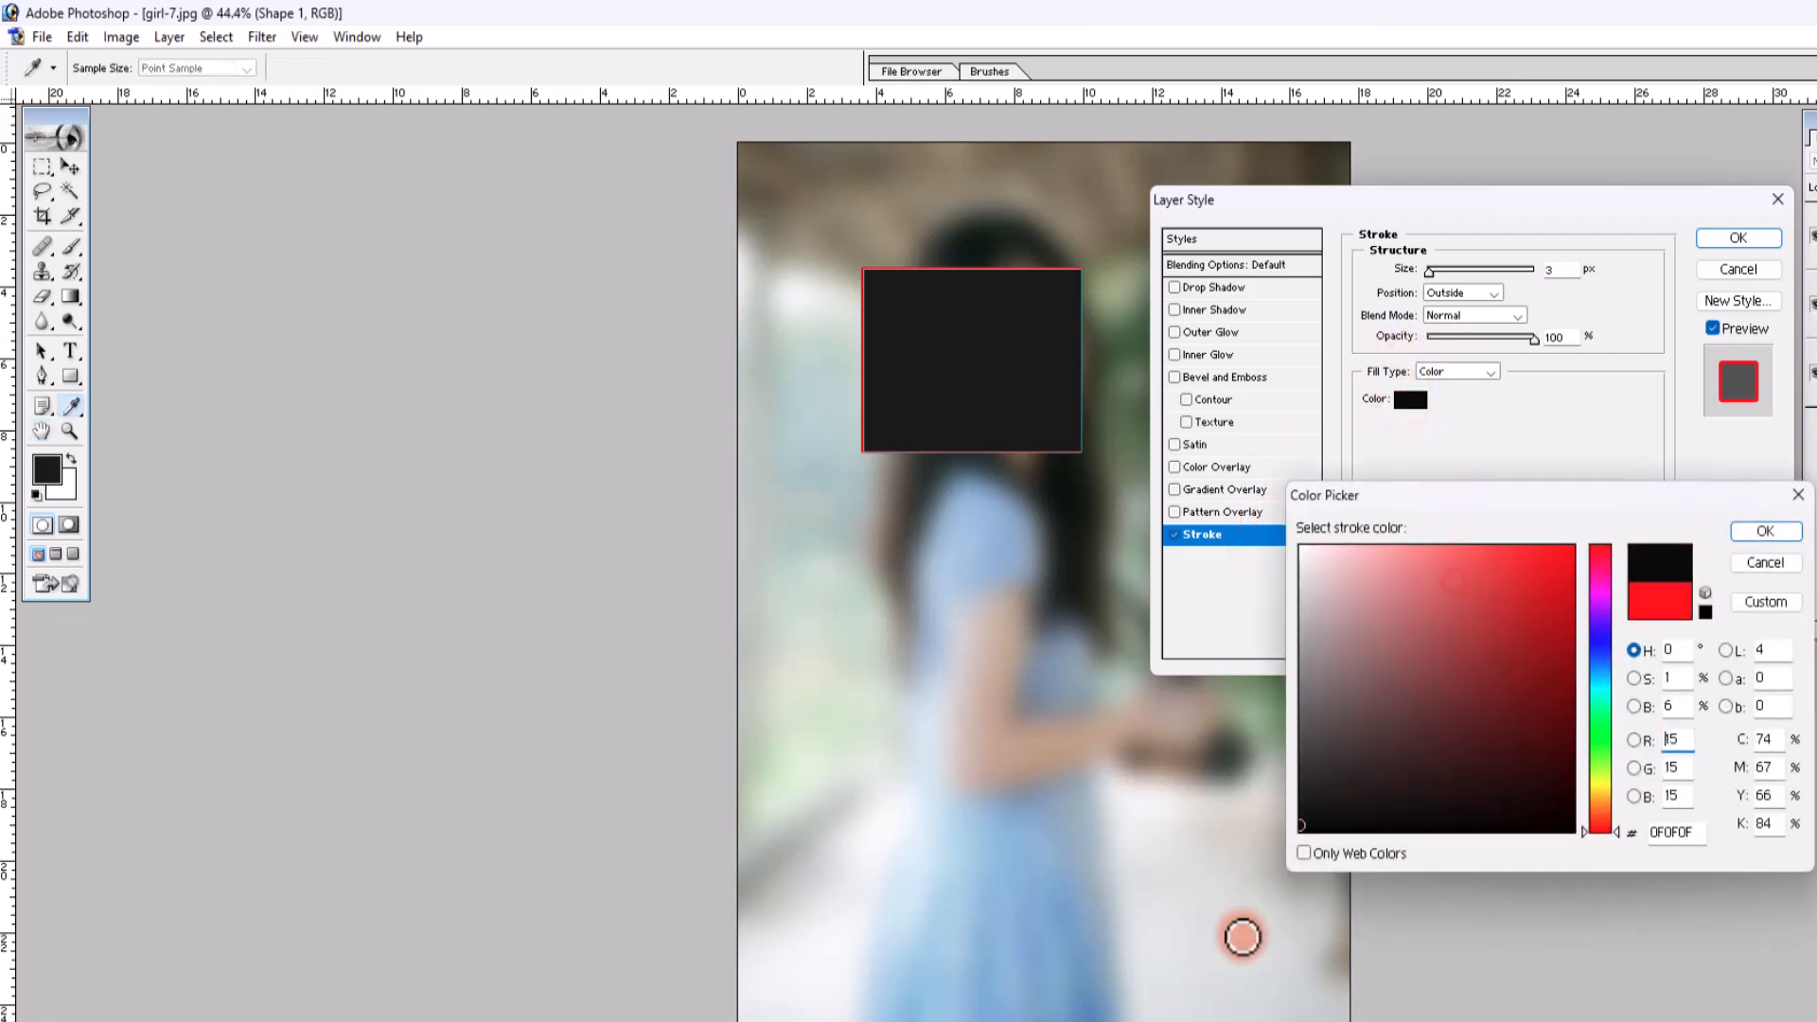
- Set the stroke's position to Inside with a size of 3 px and Normal blend mode
click(1446, 294)
click(1458, 326)
click(1458, 324)
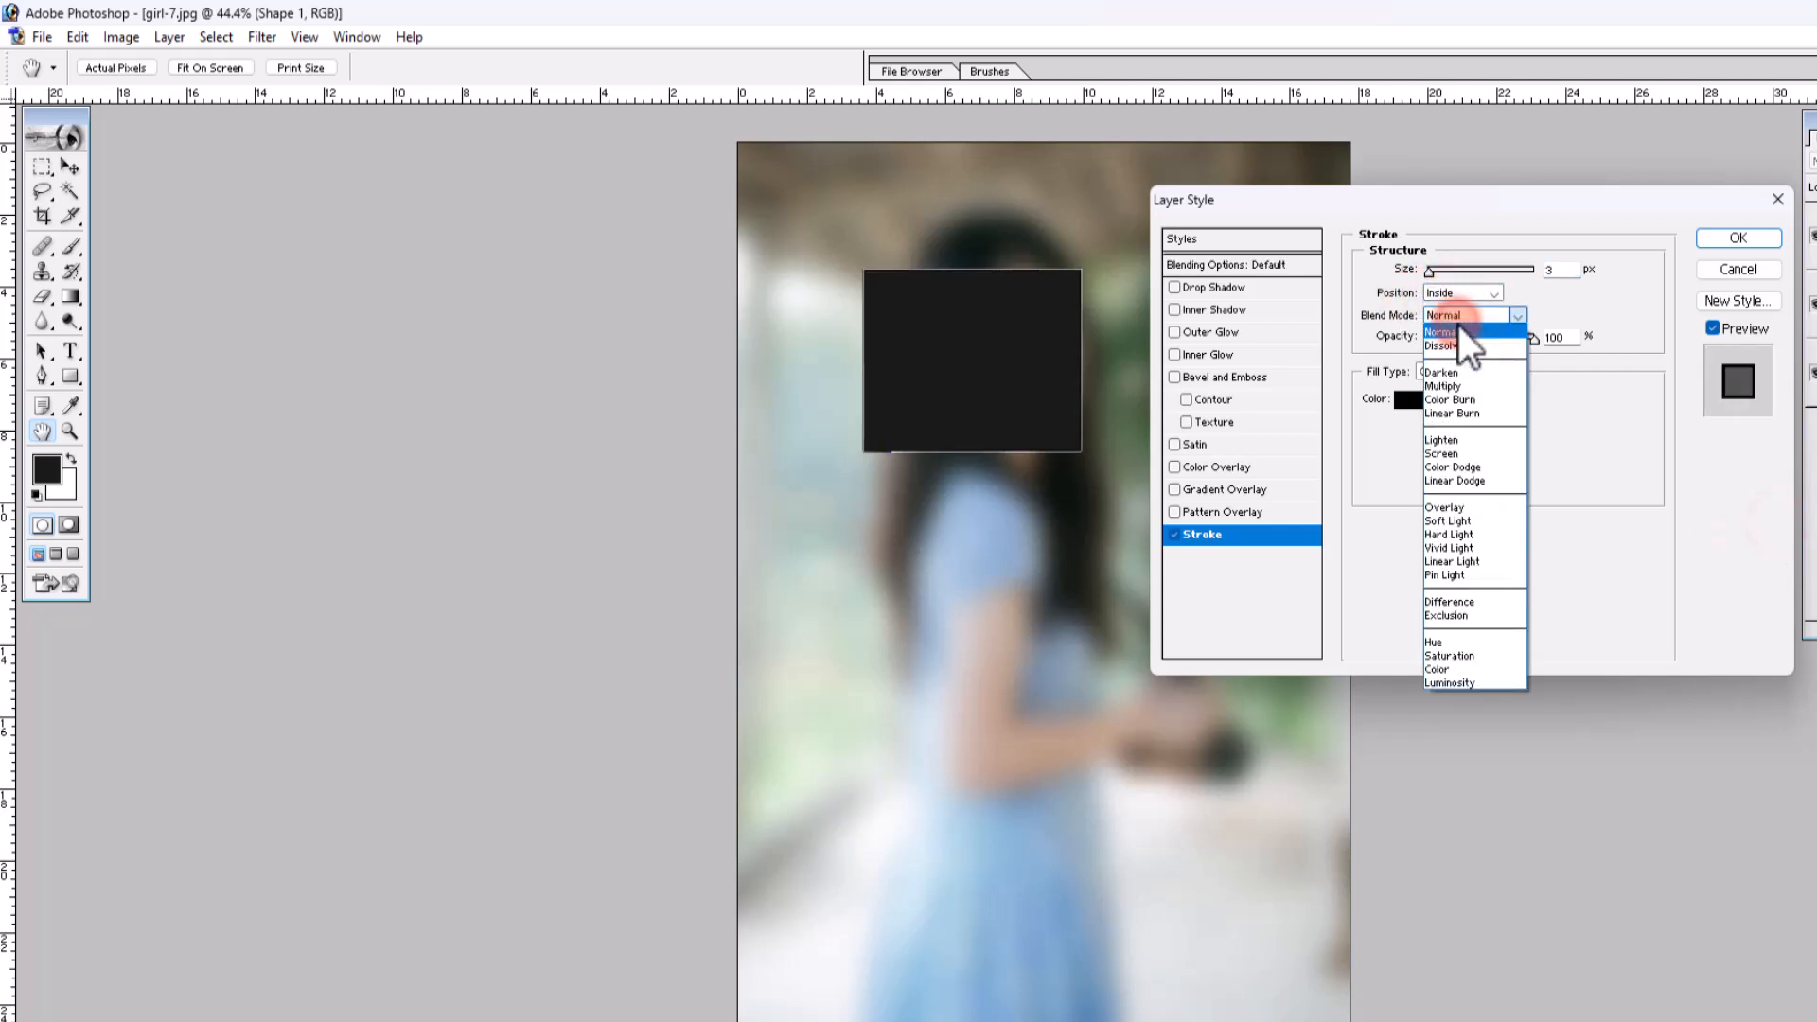
click(1457, 295)
double_click(1575, 275)
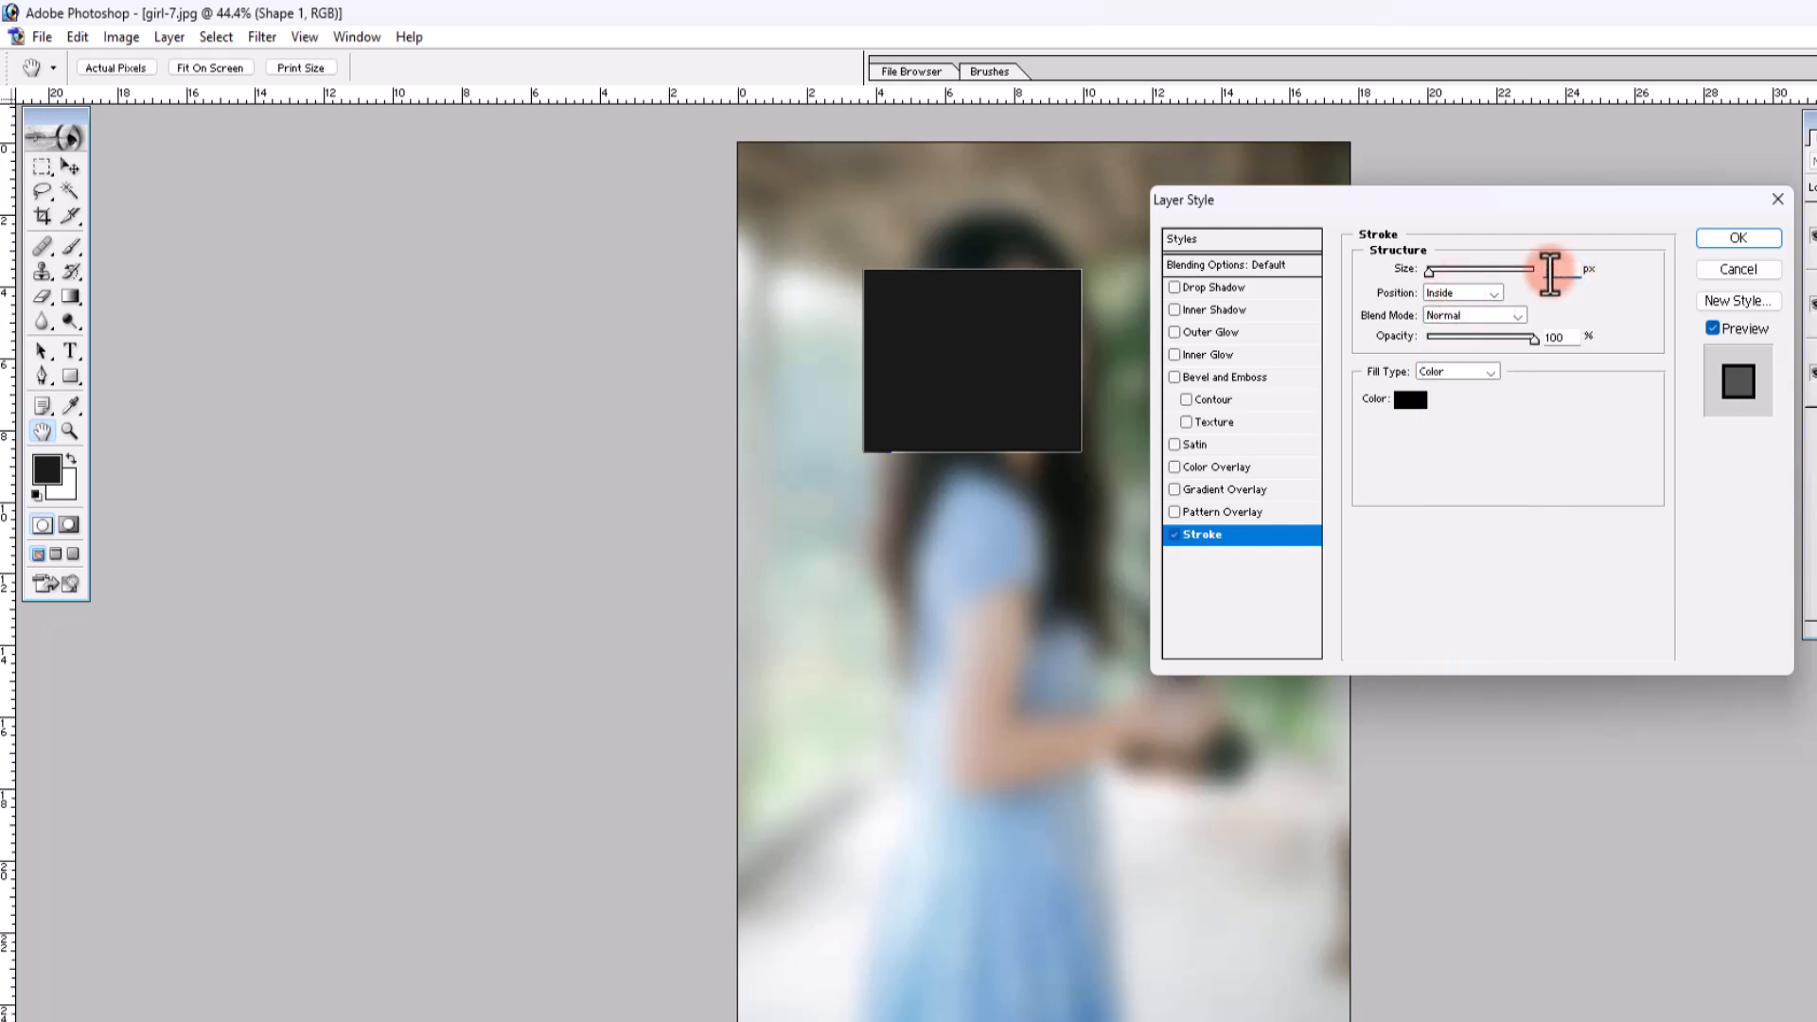
drag(1548, 278, 1528, 286)
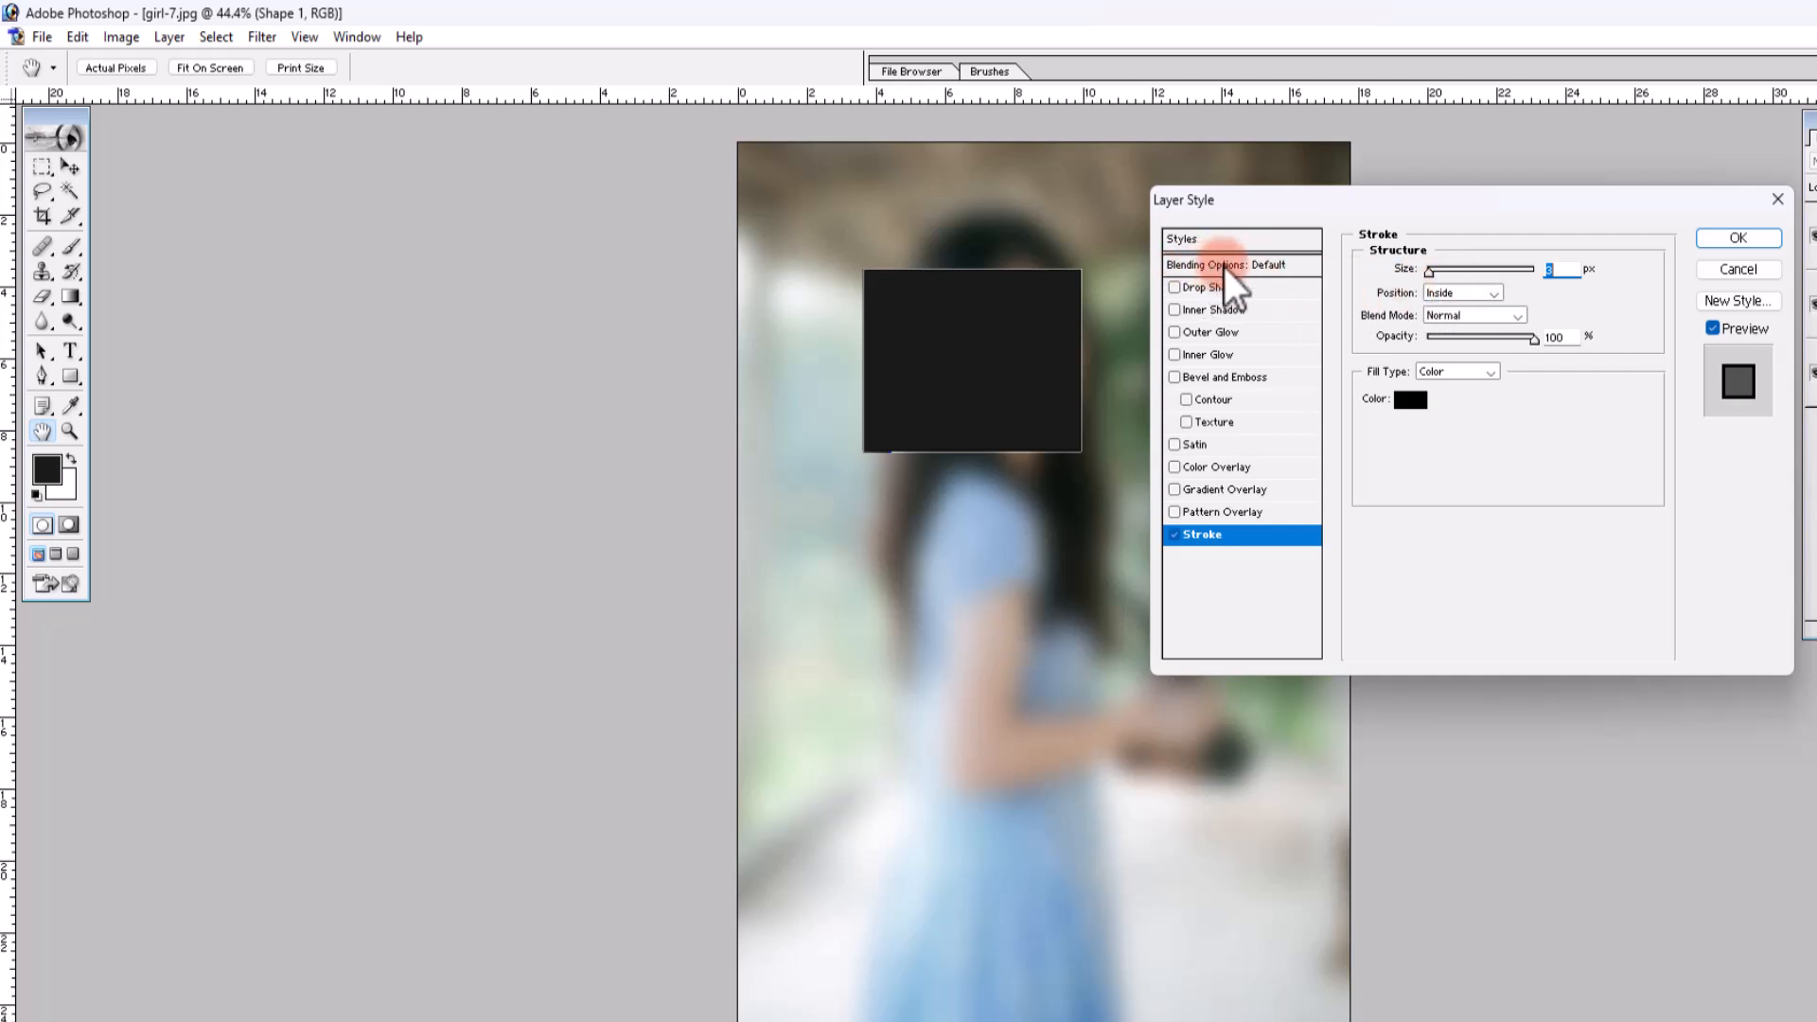
- Set the rectangle layer's fill opacity to 0% and its knockout to Shallow in the blending options, and apply the layer style
click(1276, 266)
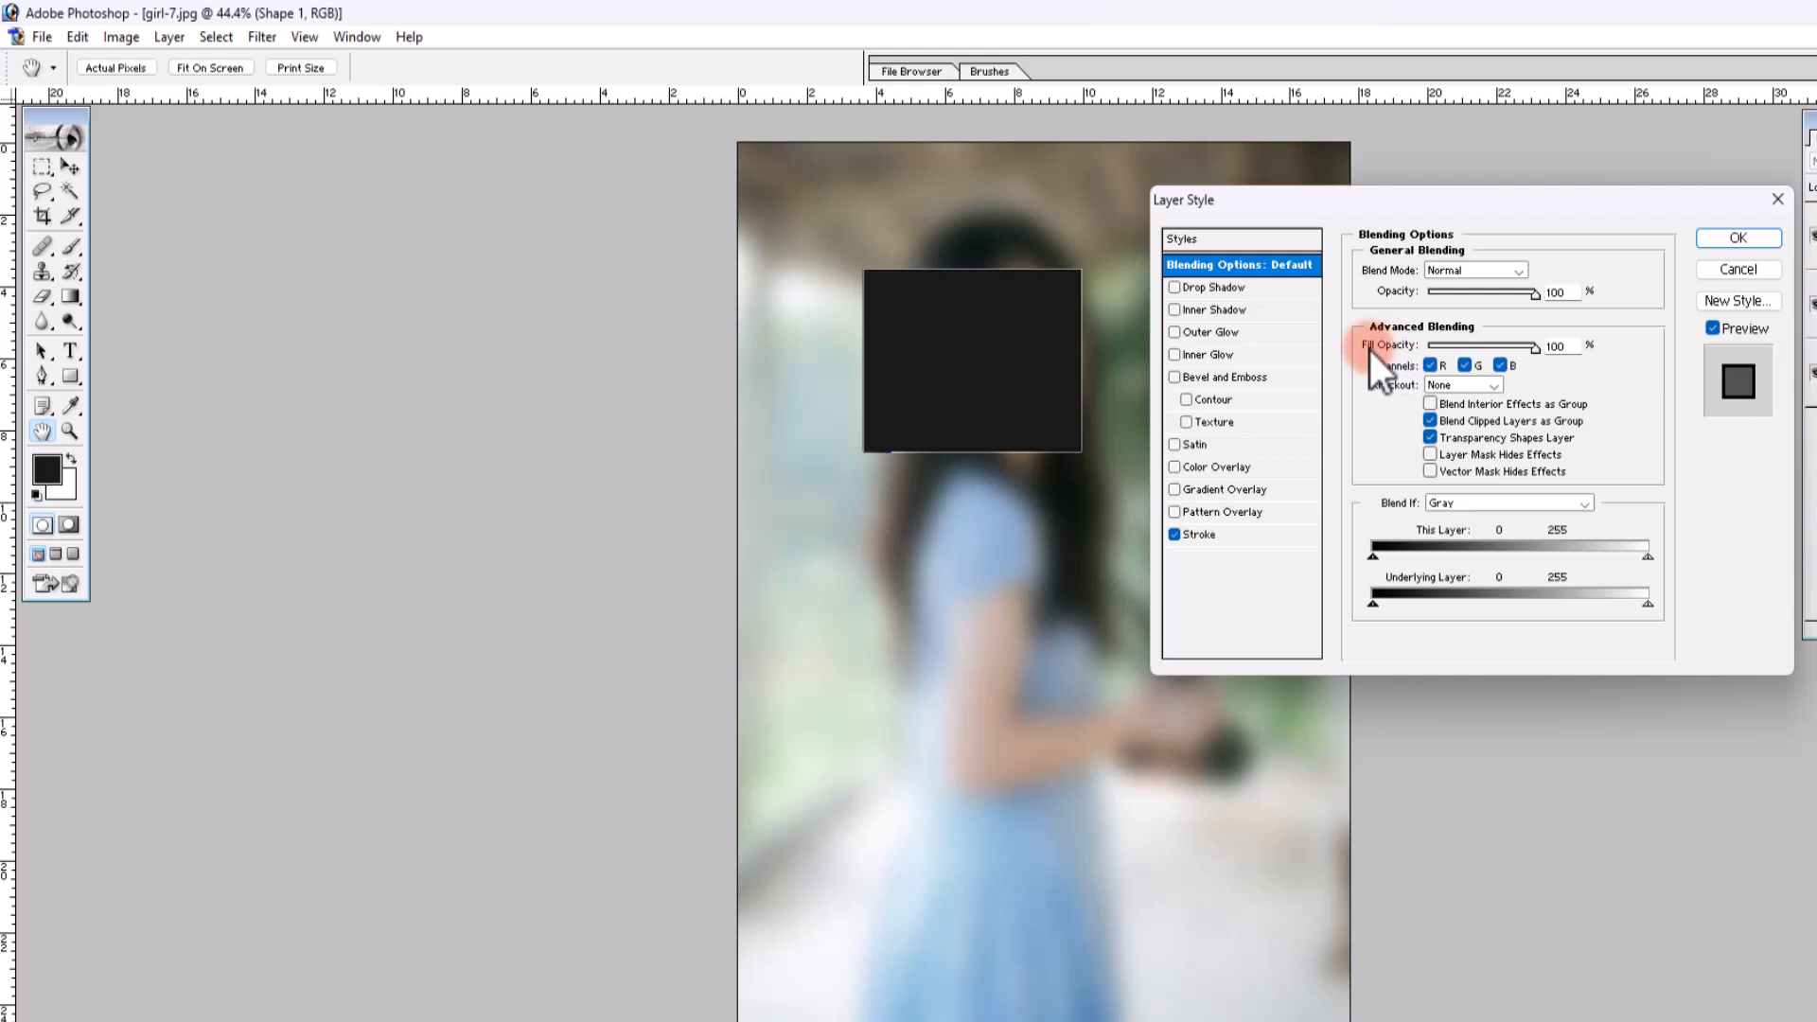
click(1548, 347)
drag(1537, 352, 1416, 356)
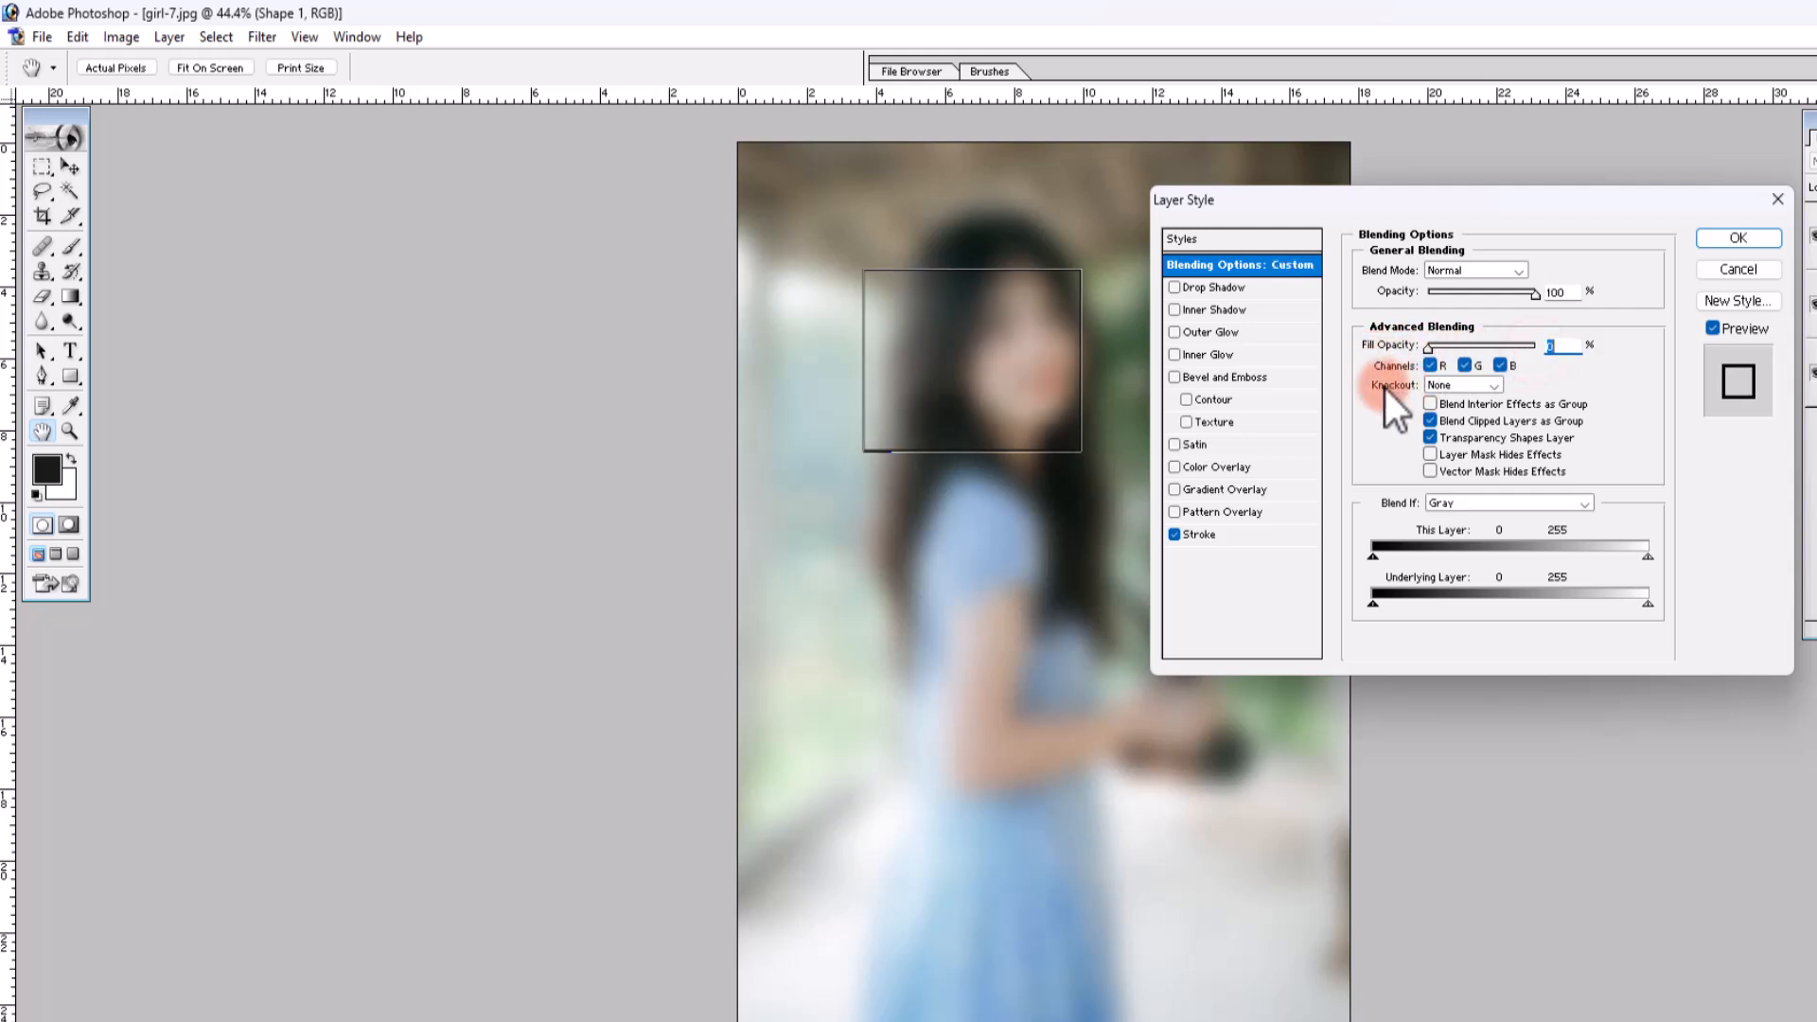
click(1495, 387)
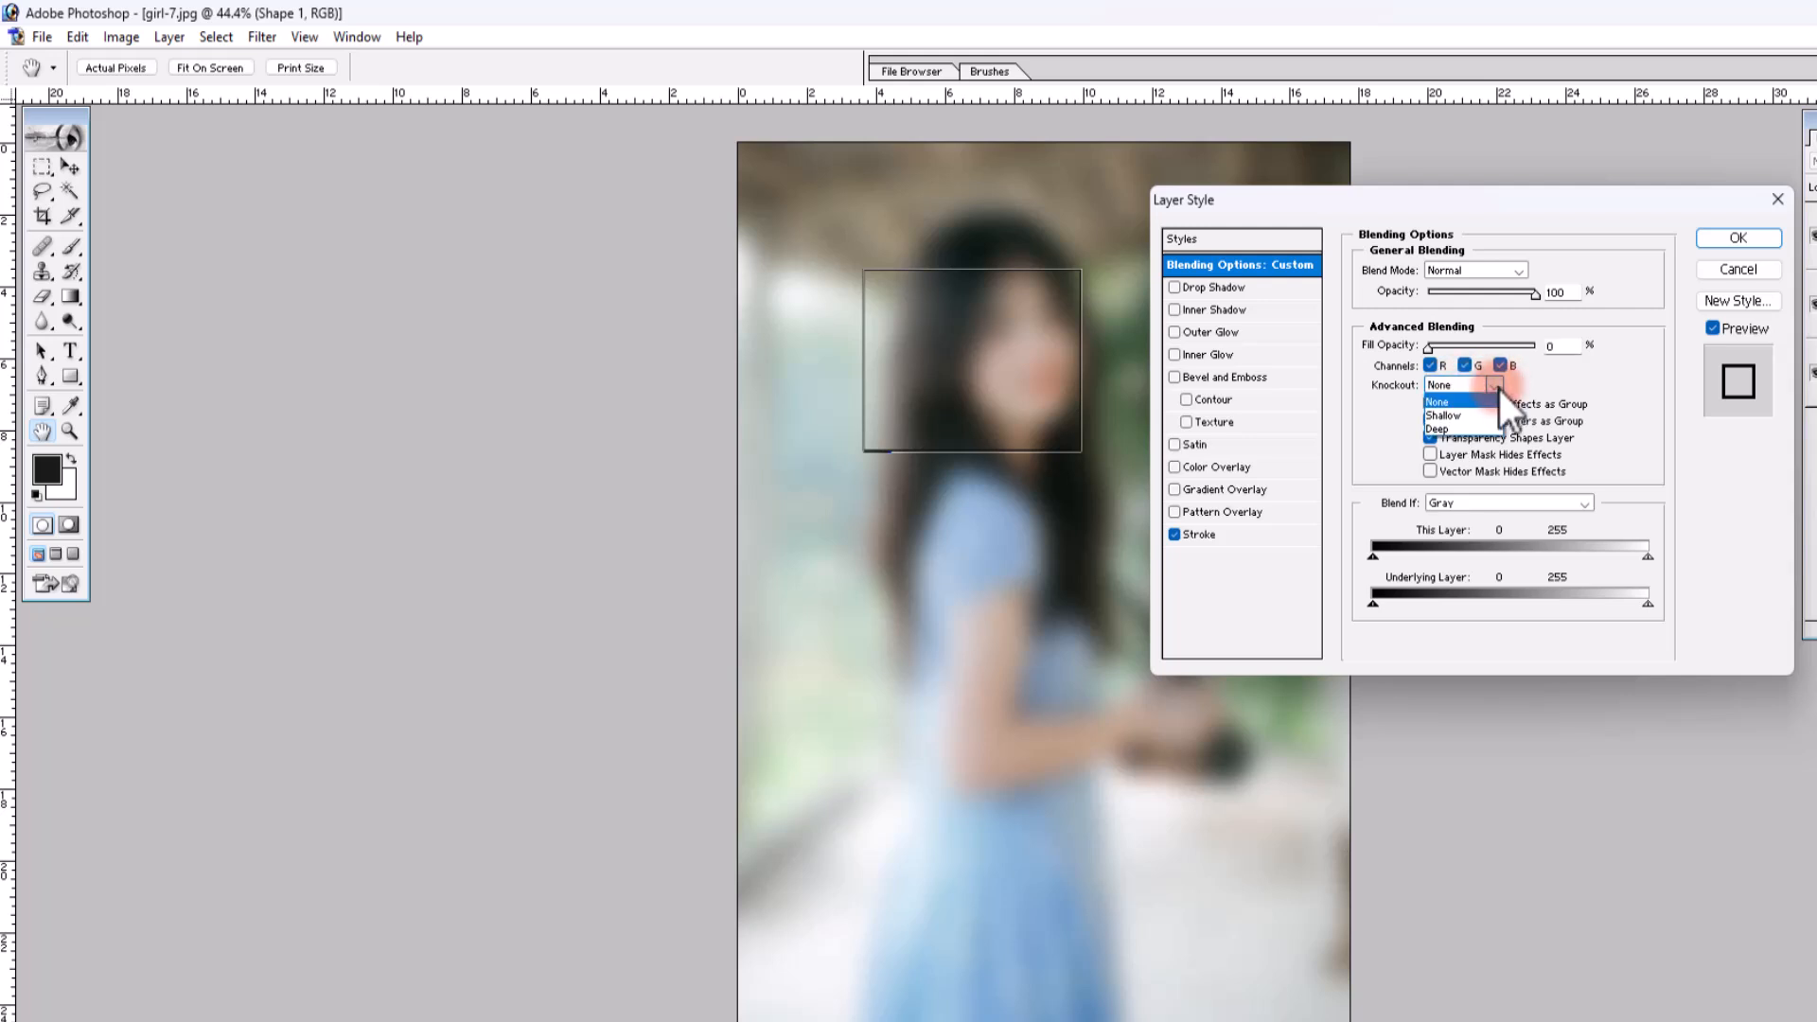
click(1457, 416)
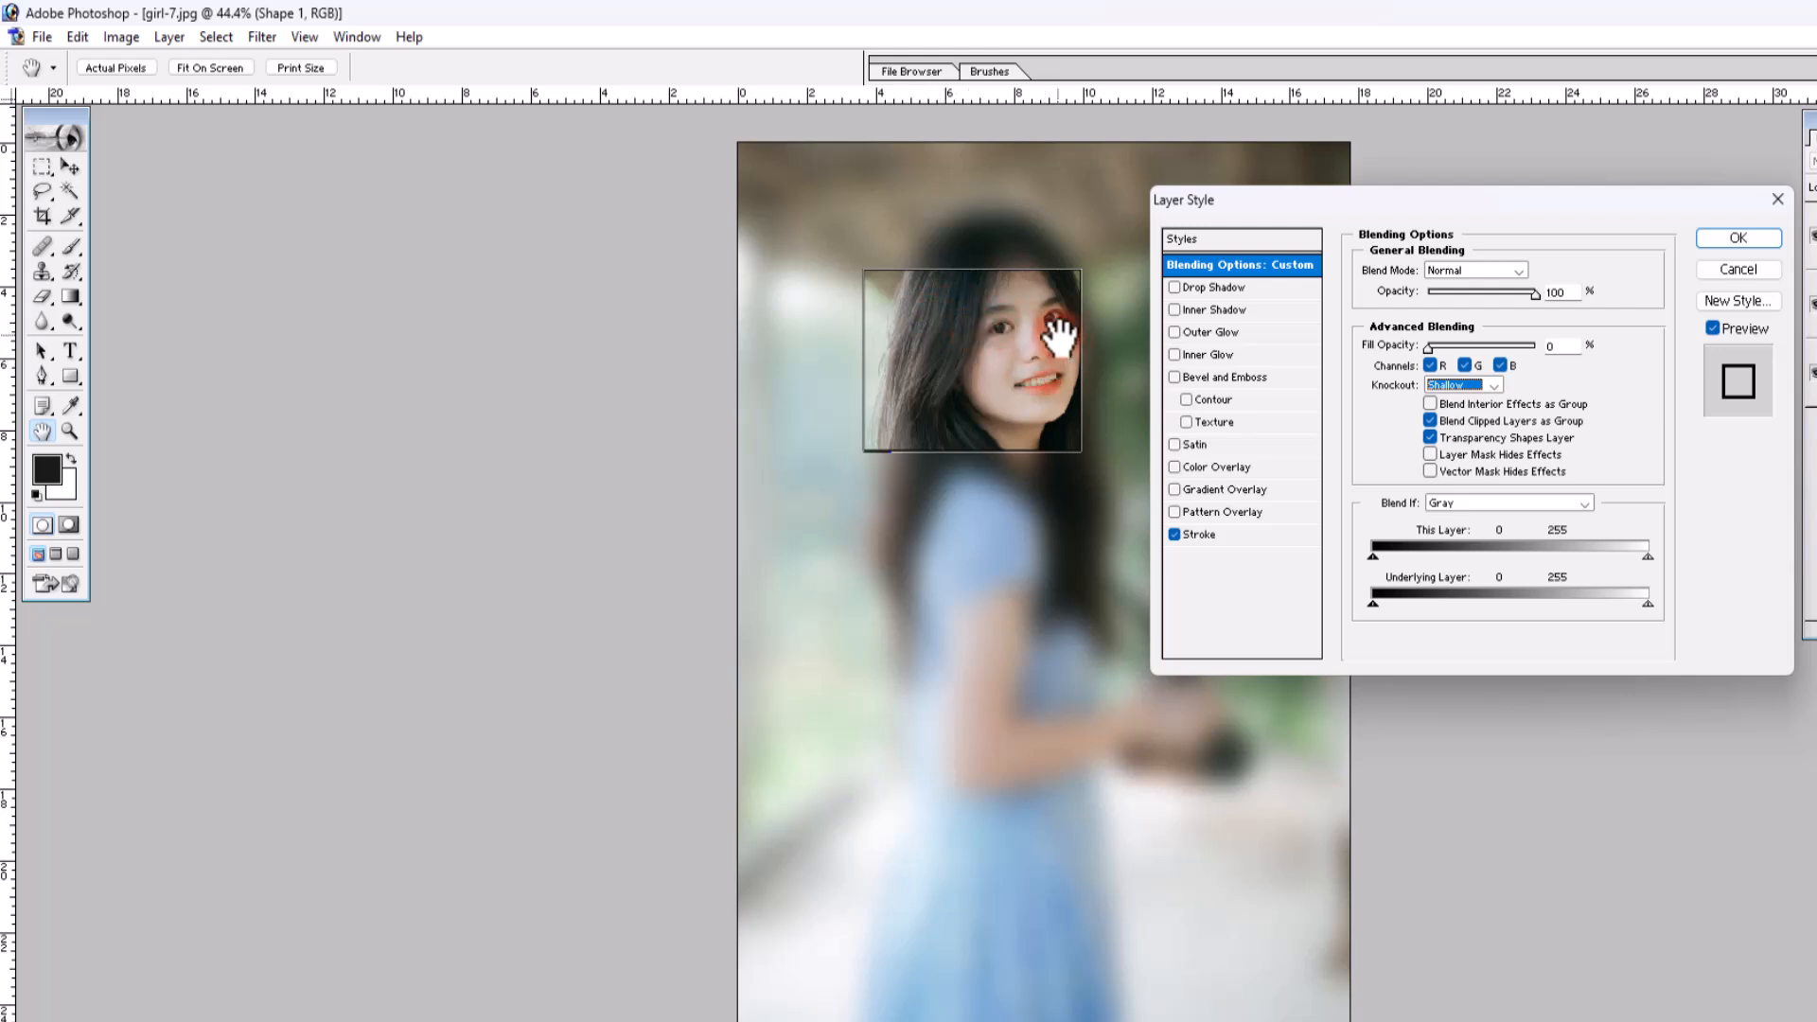
click(1735, 240)
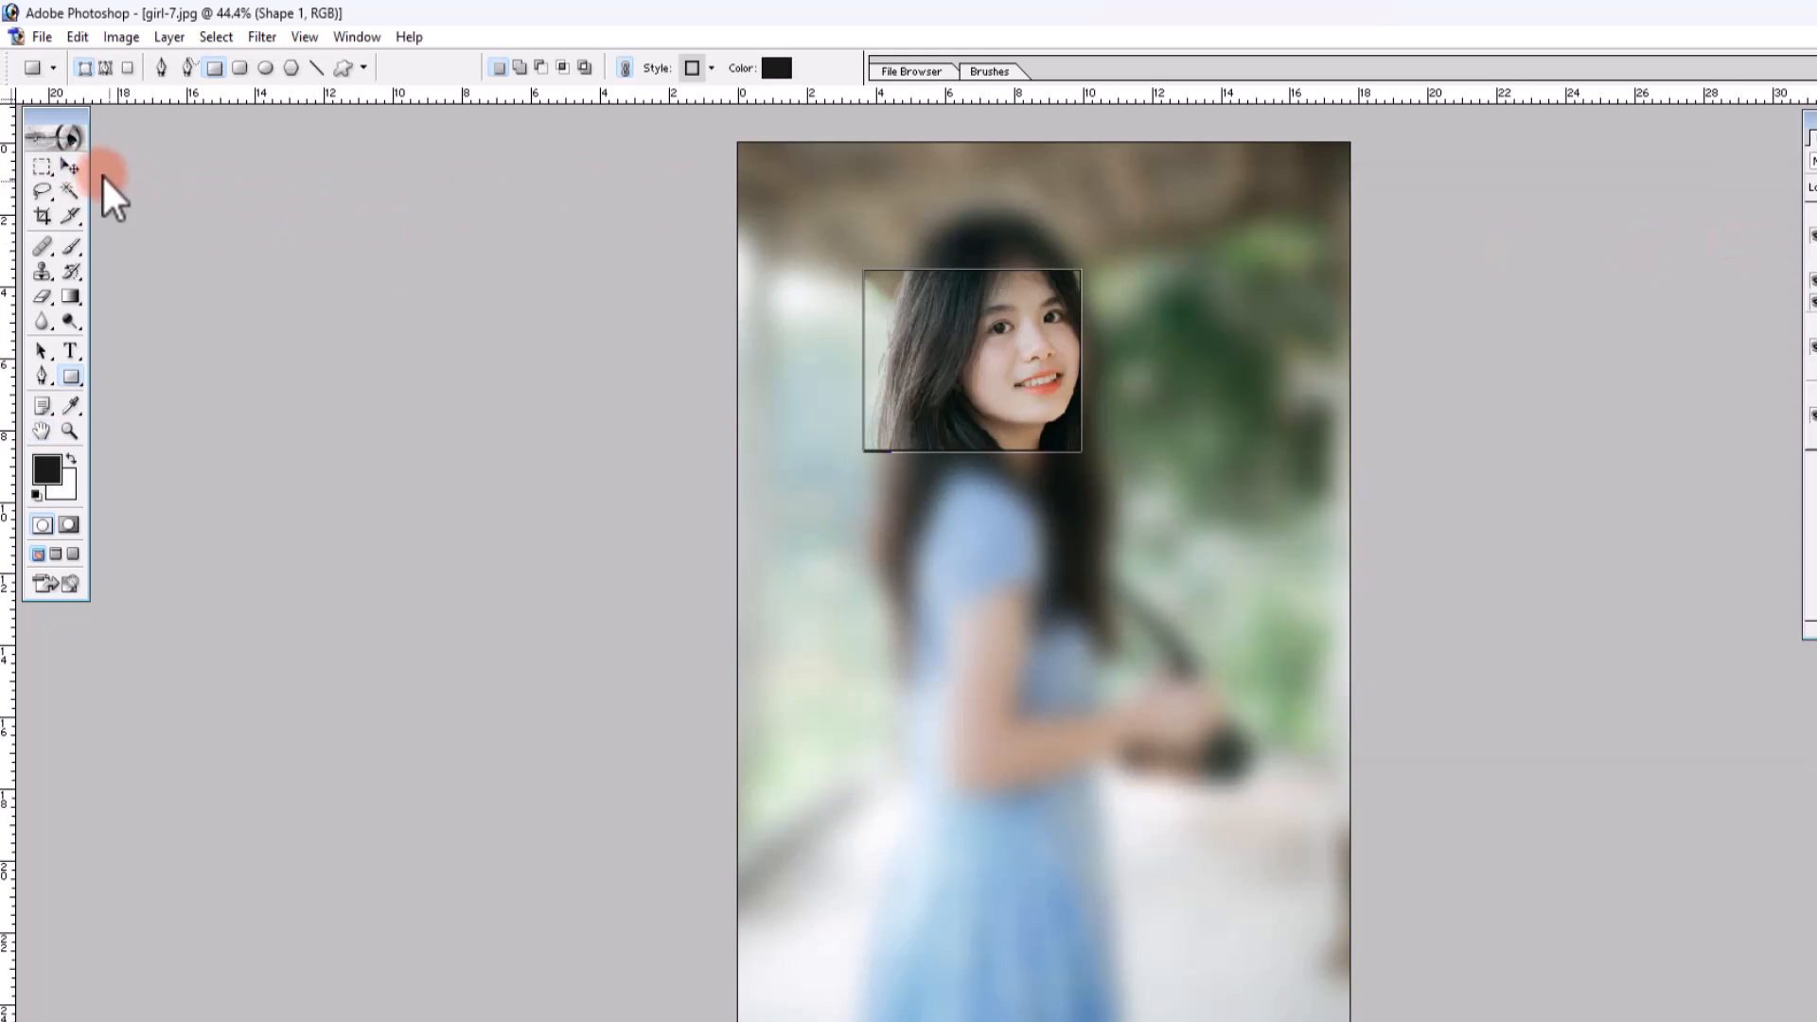
- Reposition the outlined frame with the Move Tool so it covers the woman's face and the hair beside it
click(70, 168)
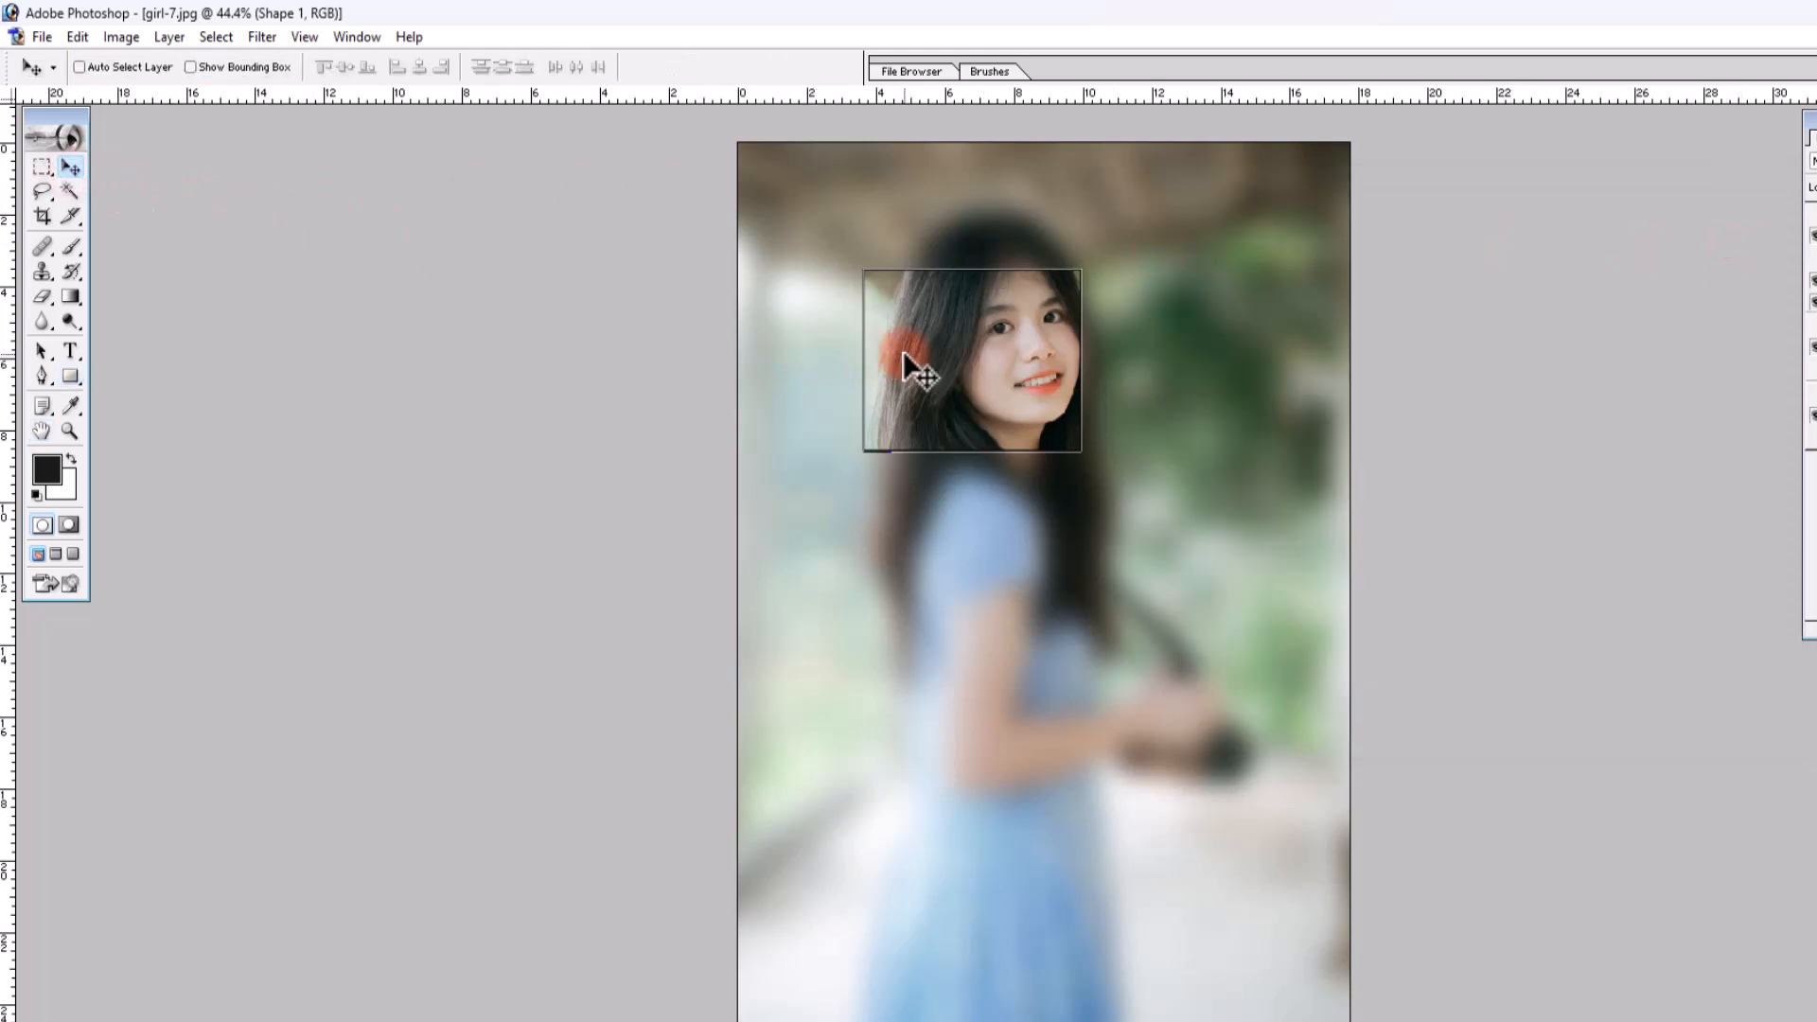
drag(910, 312, 943, 273)
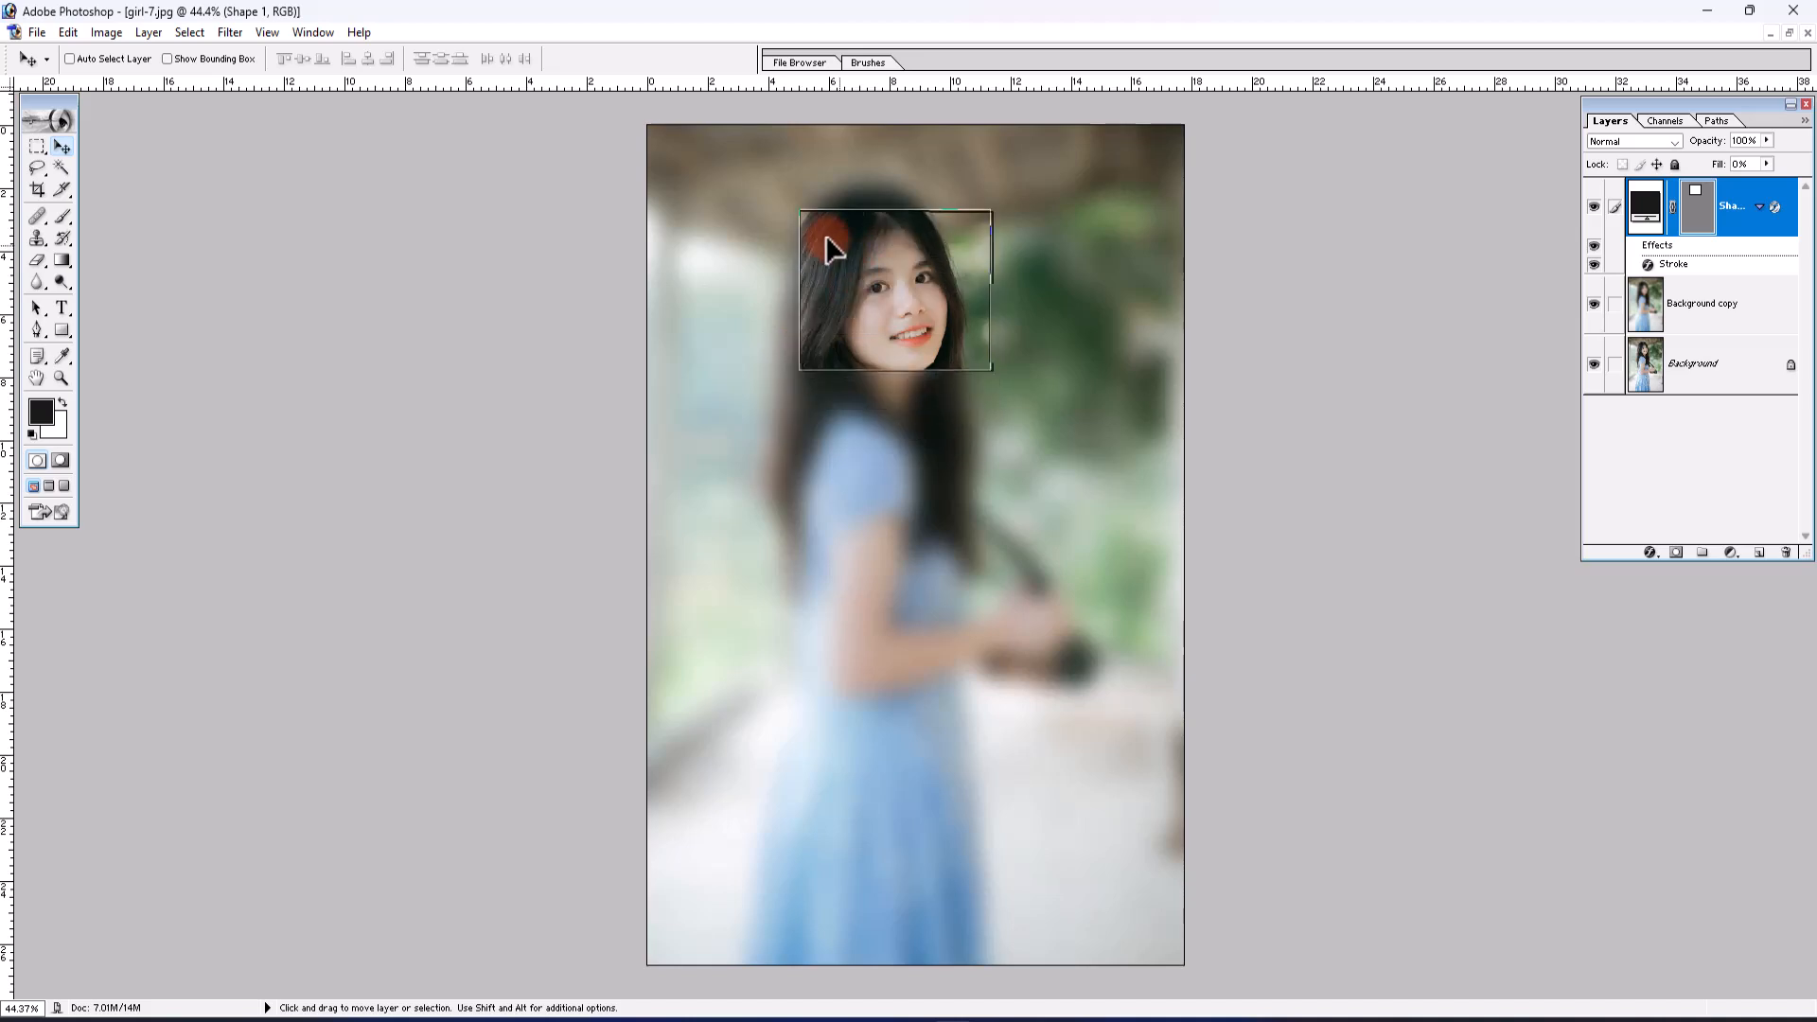
drag(825, 239, 809, 286)
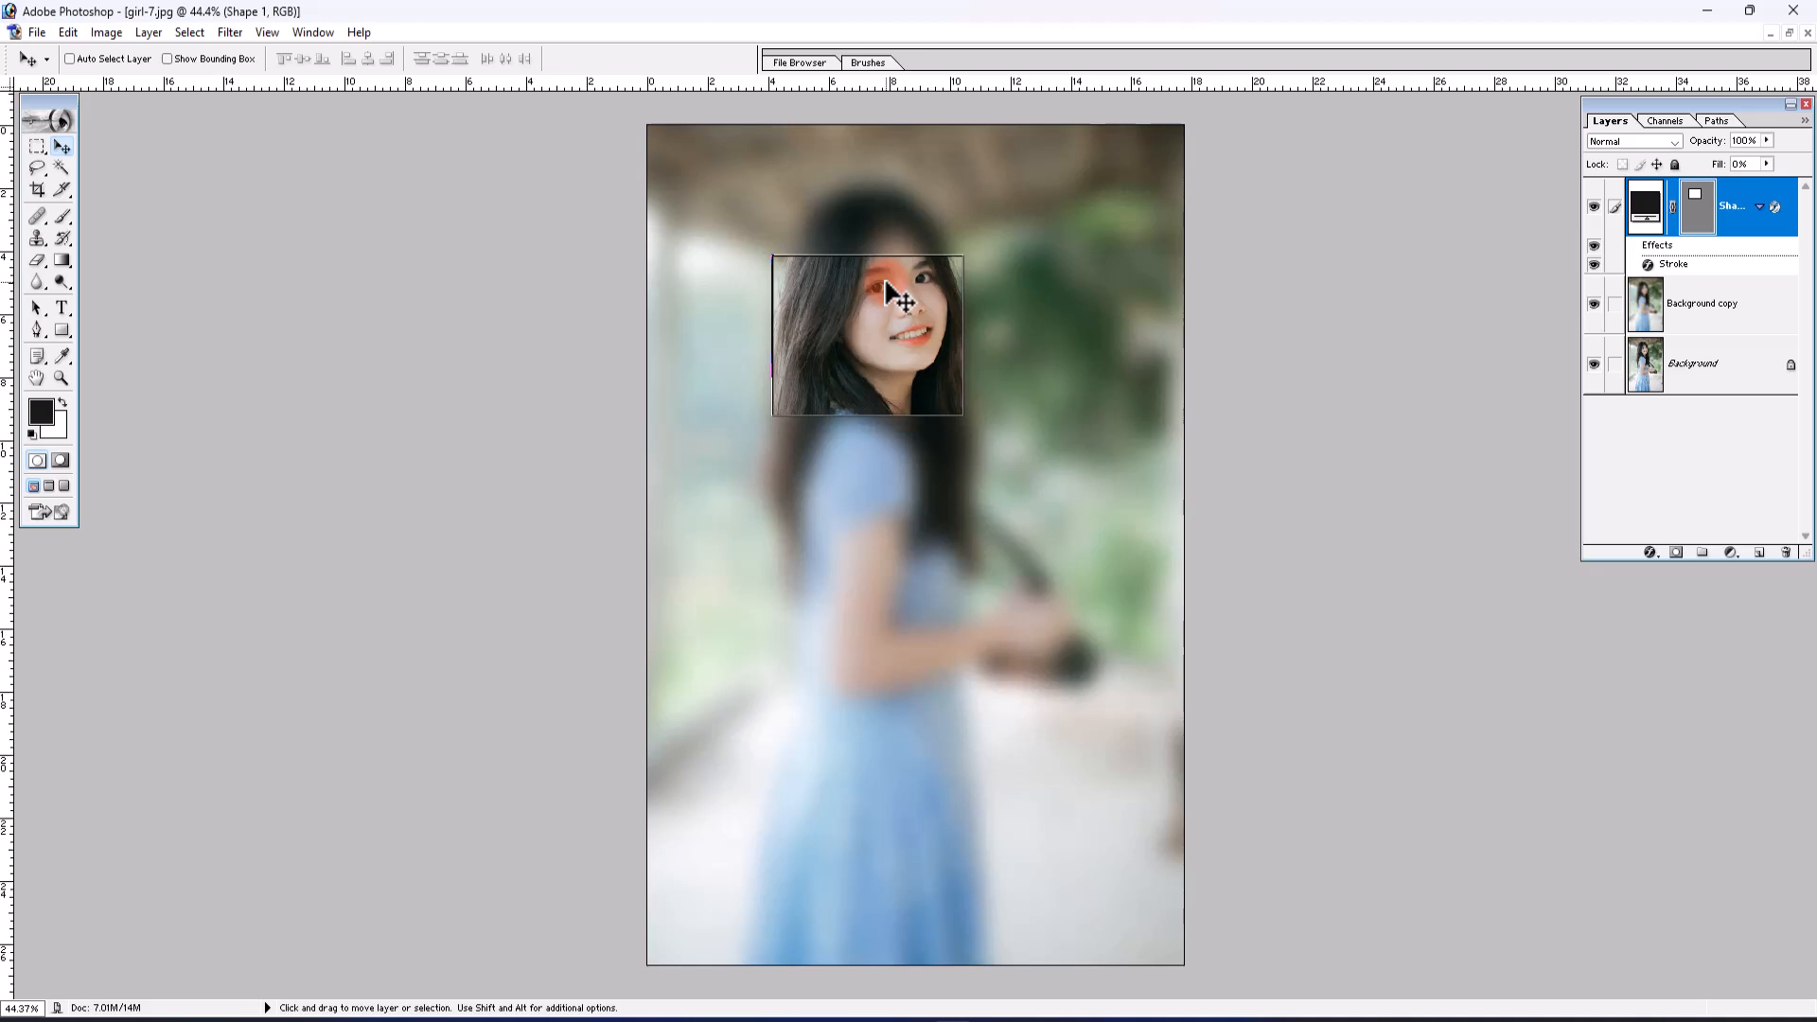
- Free-transform the frame into a slanted parallelogram with a vertical skew of about -23°, apply it, and centre the frame over the woman's face
key(ctrl+t)
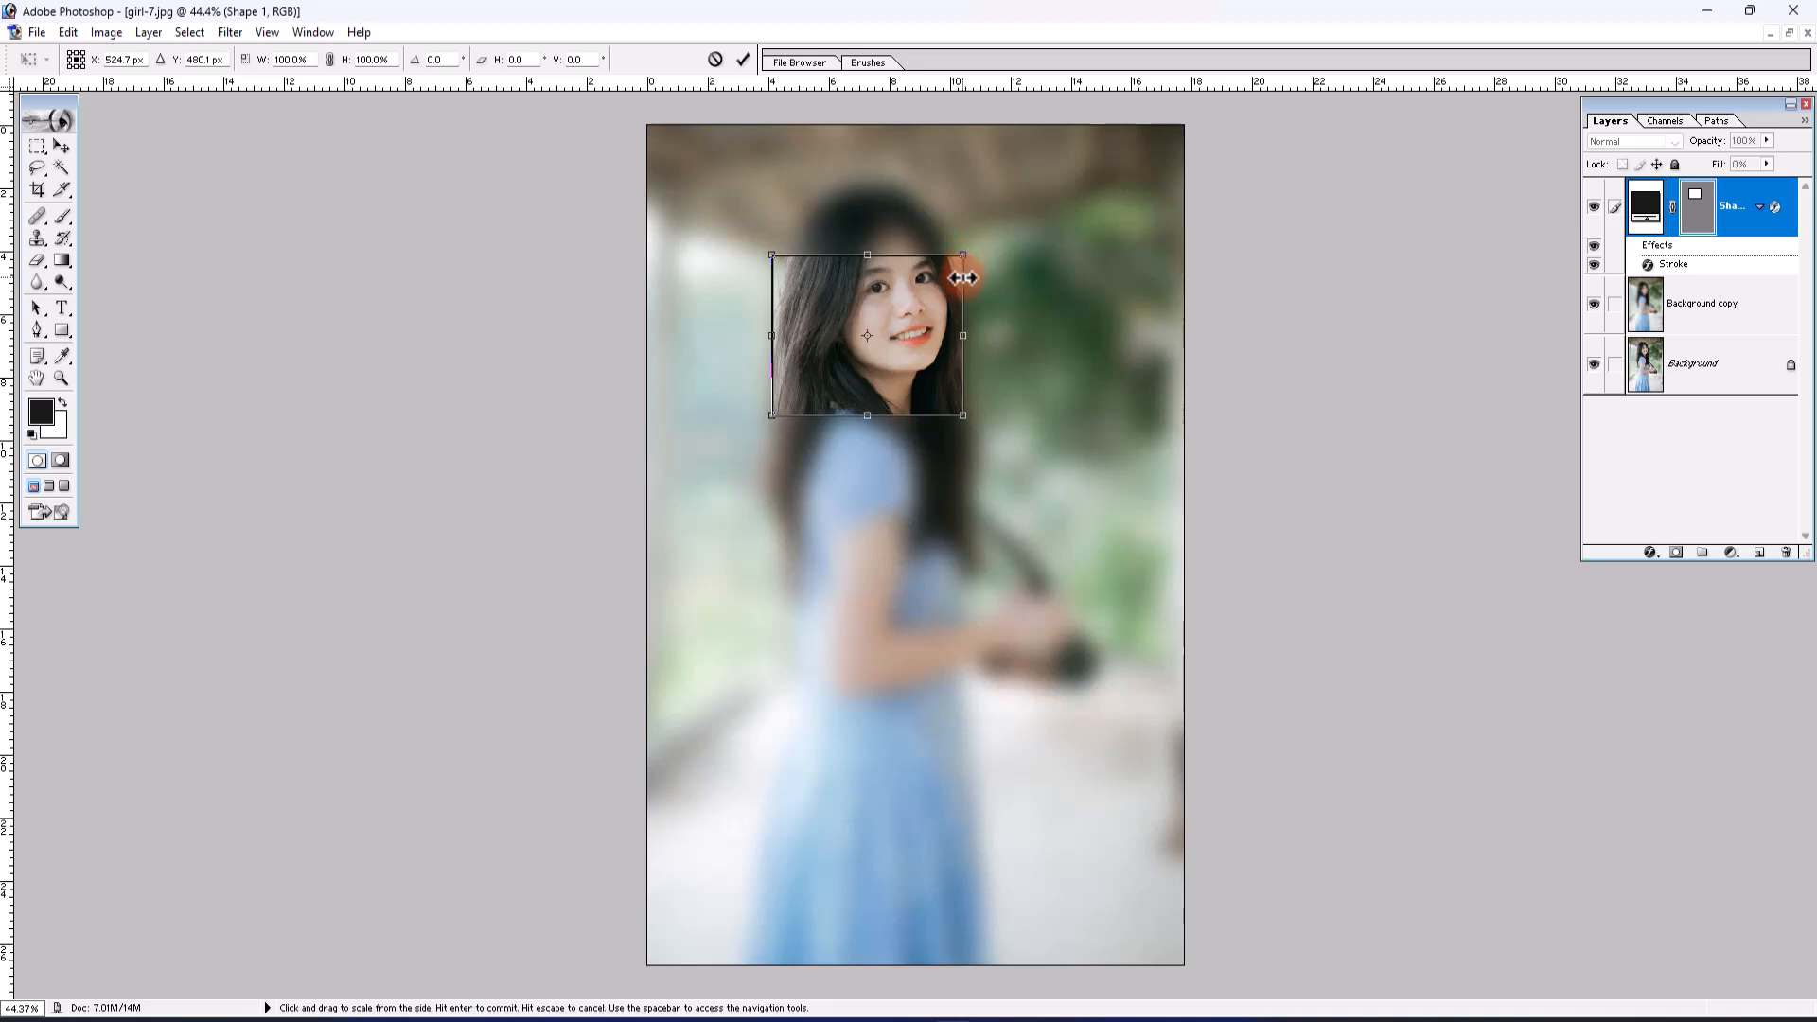
drag(964, 337, 915, 309)
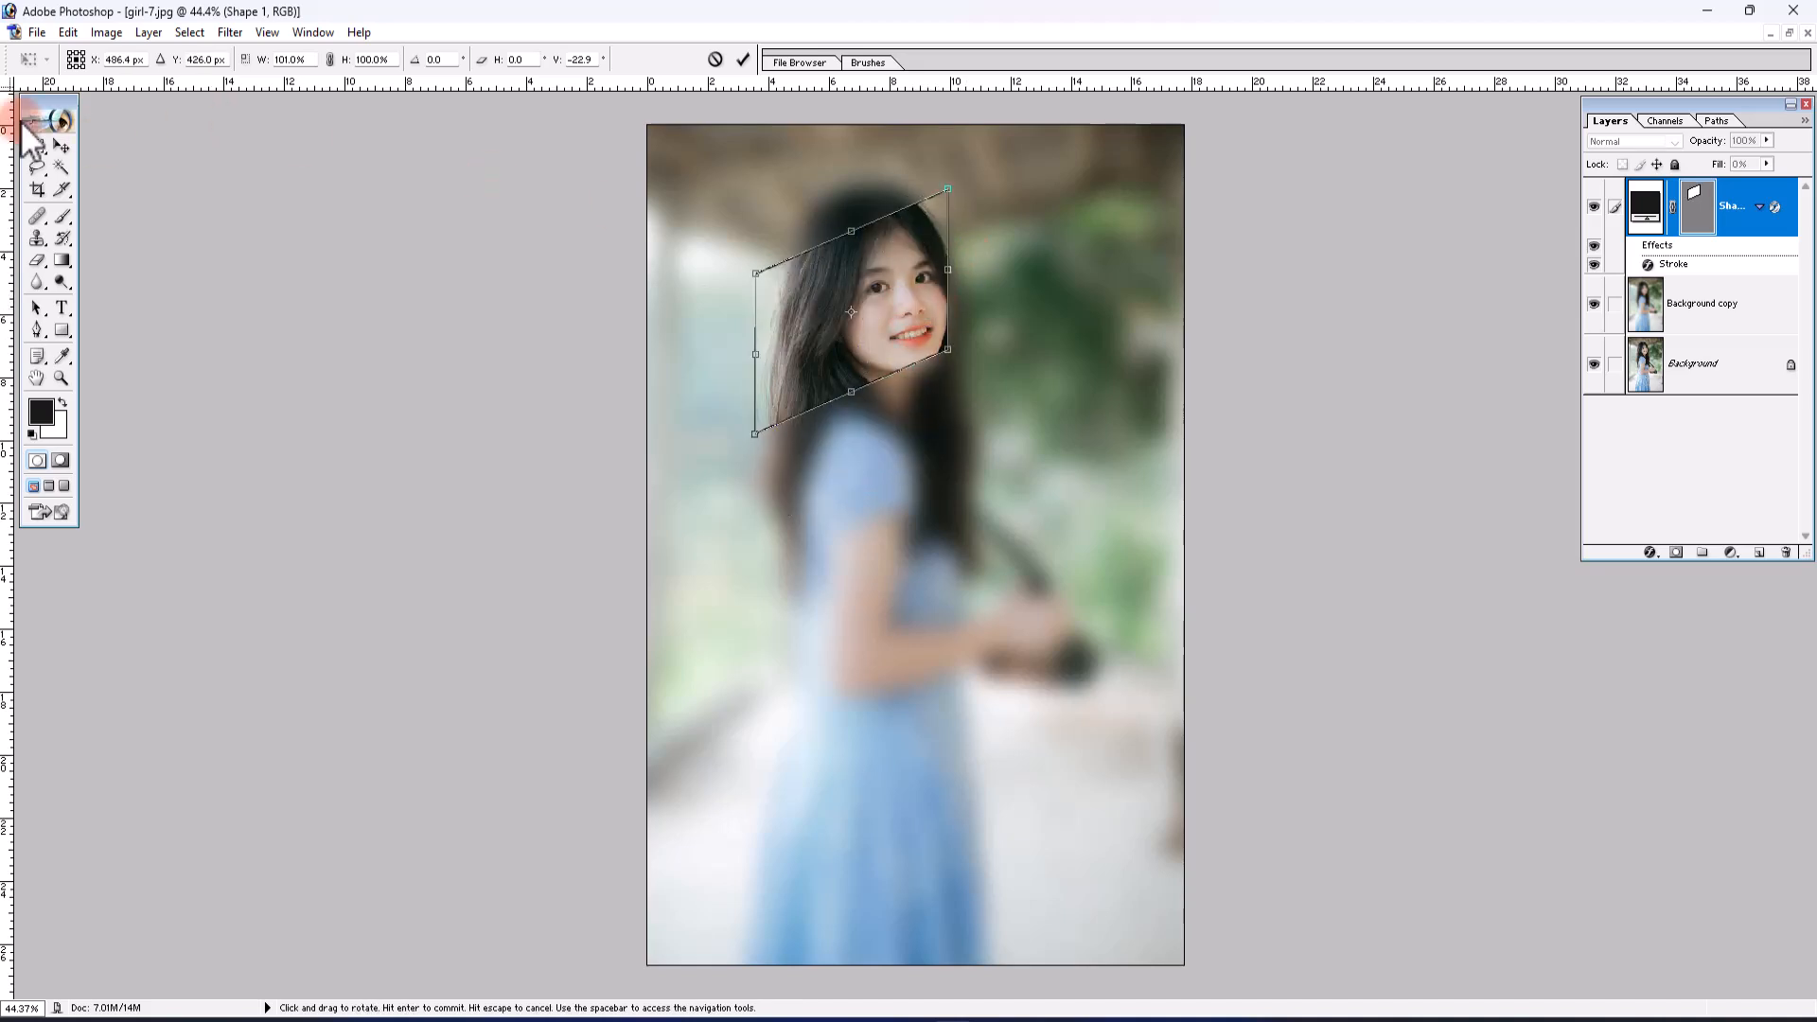
click(61, 146)
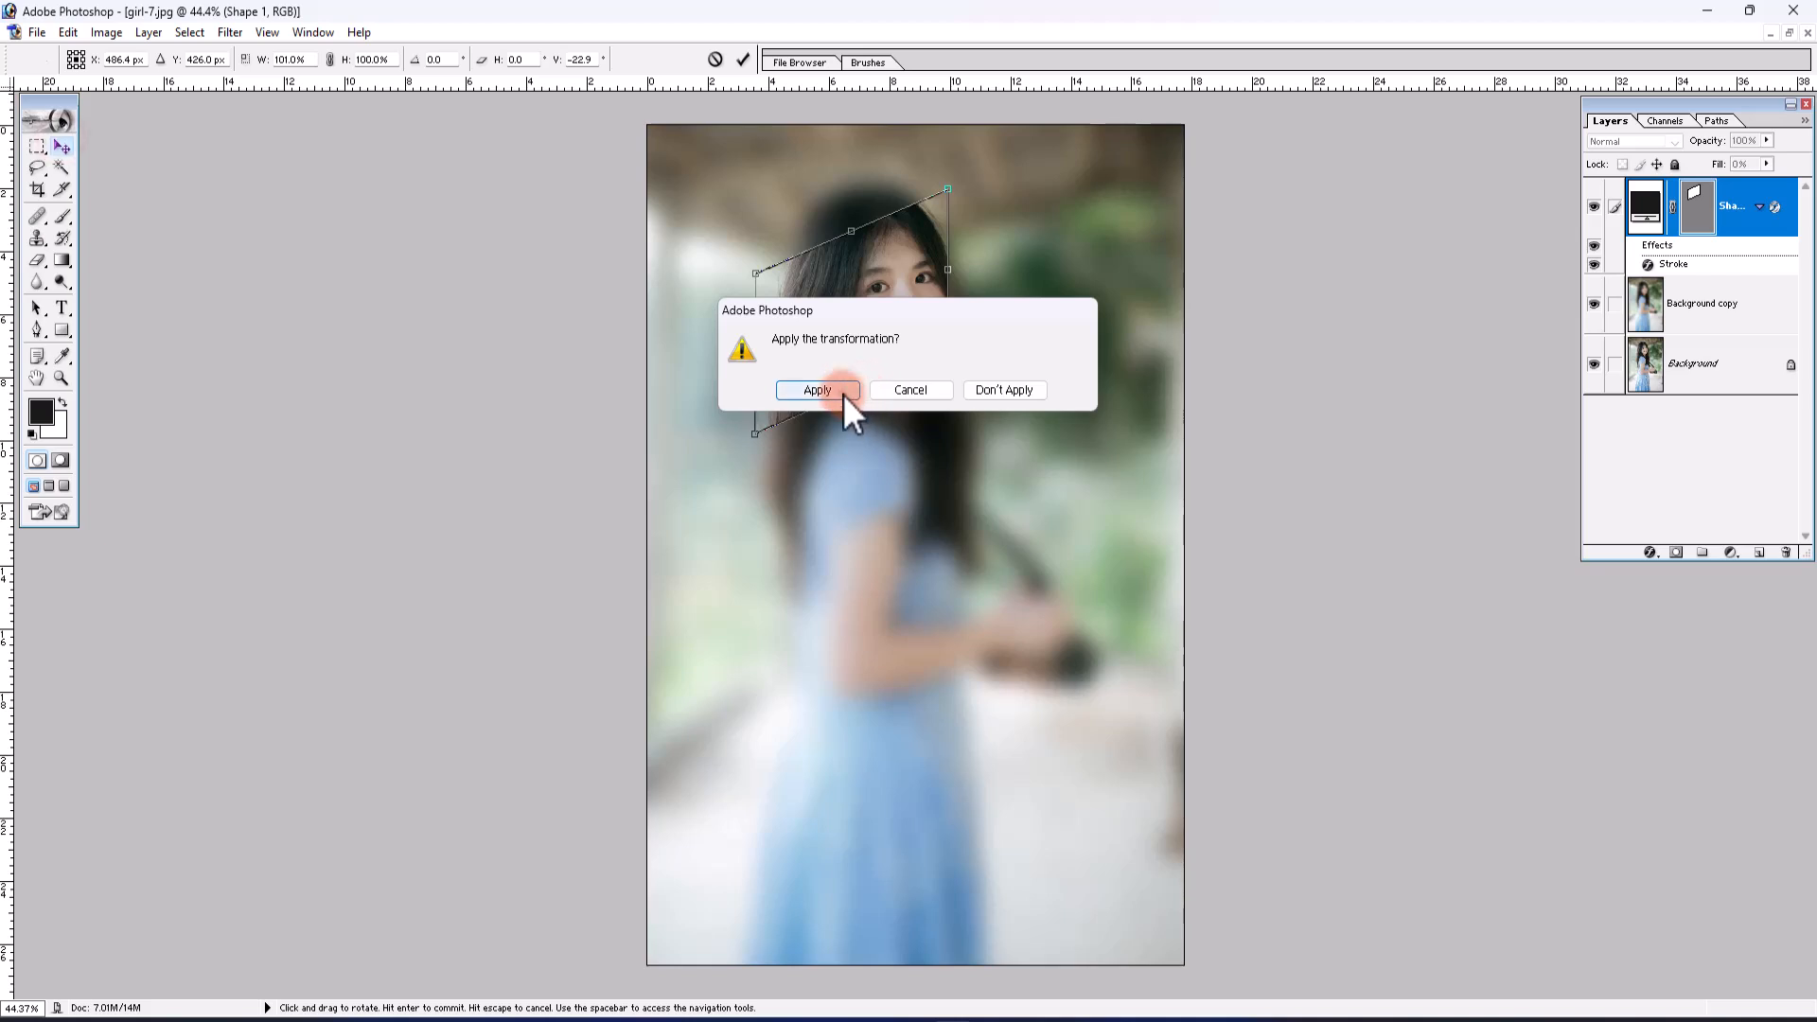
click(843, 507)
mouse_move(899, 291)
mouse_down()
mouse_move(901, 406)
mouse_move(869, 277)
mouse_move(978, 295)
mouse_move(967, 367)
mouse_move(928, 406)
mouse_move(827, 303)
mouse_move(936, 259)
mouse_move(981, 331)
mouse_move(945, 418)
mouse_move(918, 284)
mouse_up()
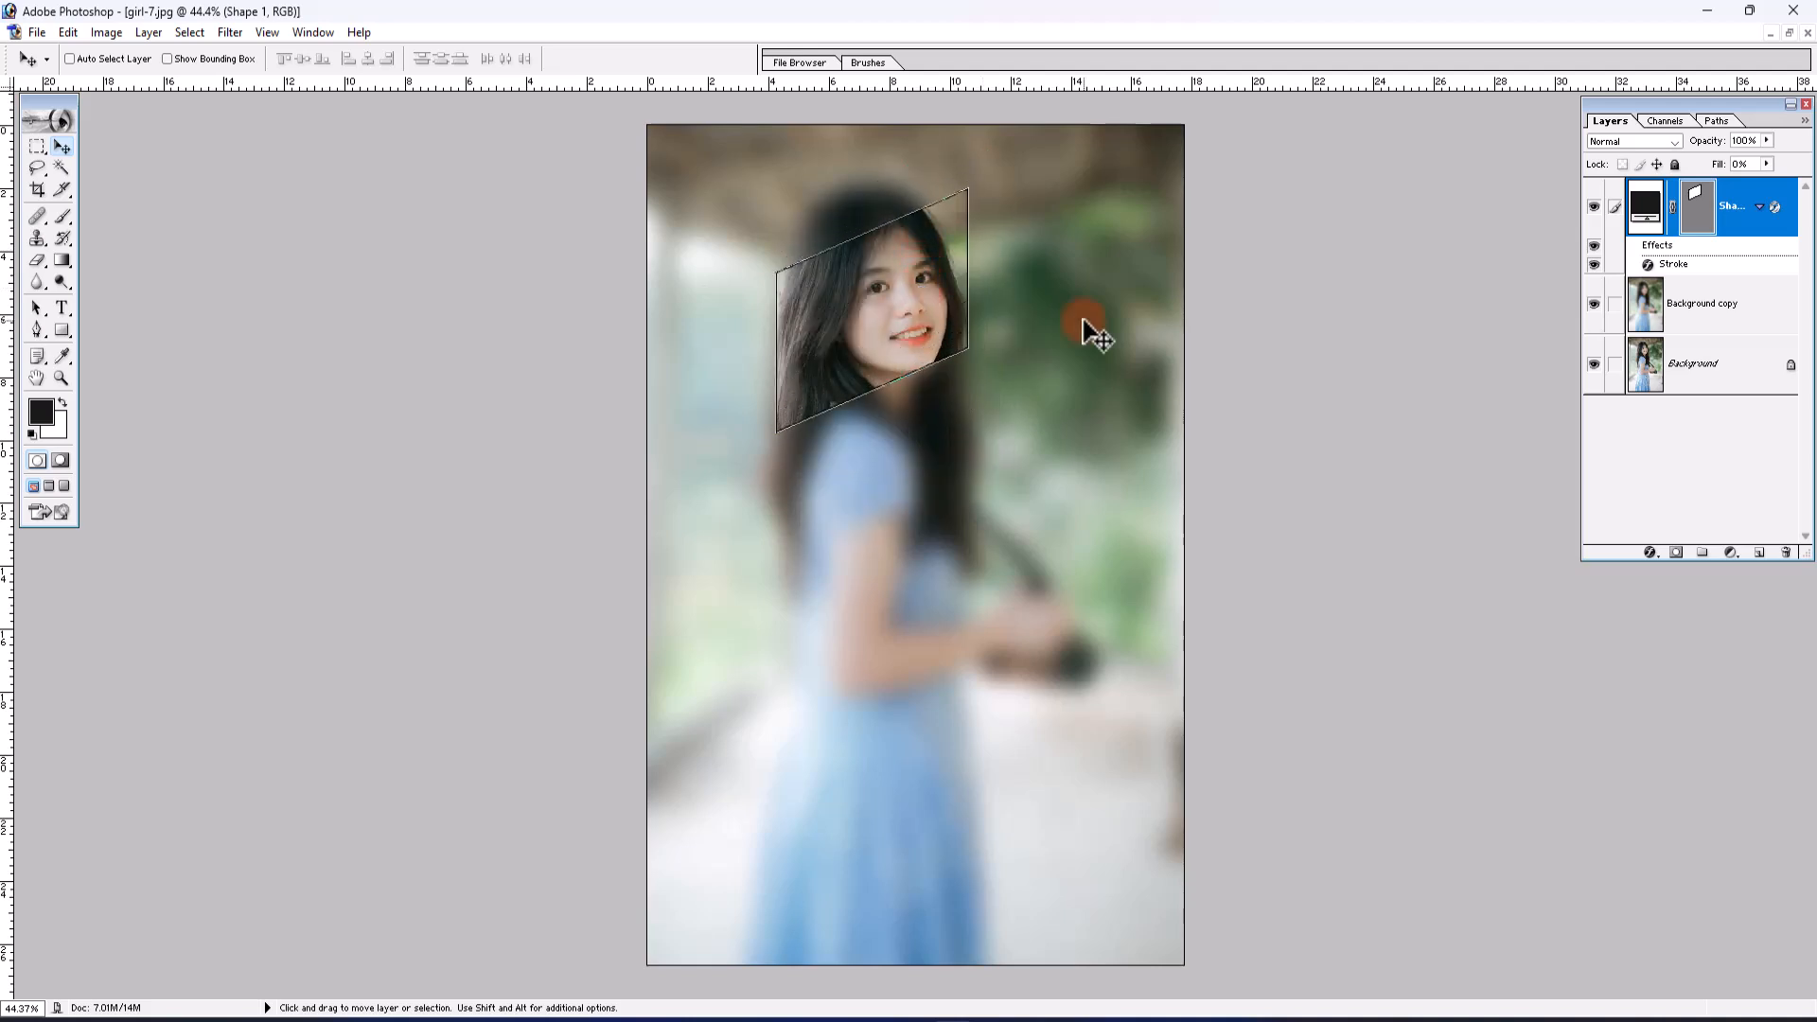